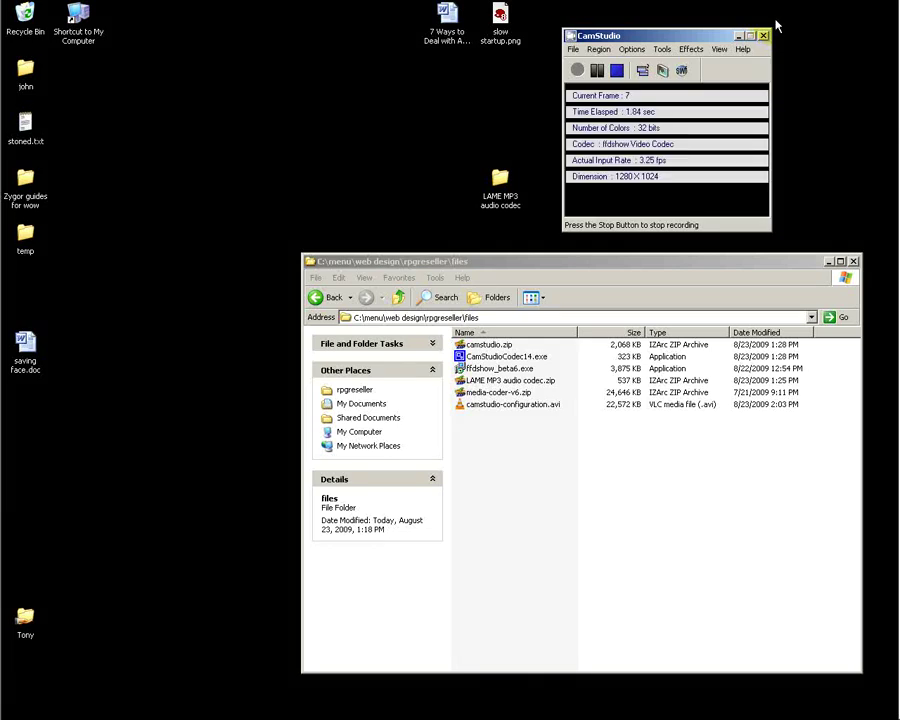
- Shift CamStudio right and close the Explorer 'files' window, leaving the desktop clear
drag(681, 40, 716, 34)
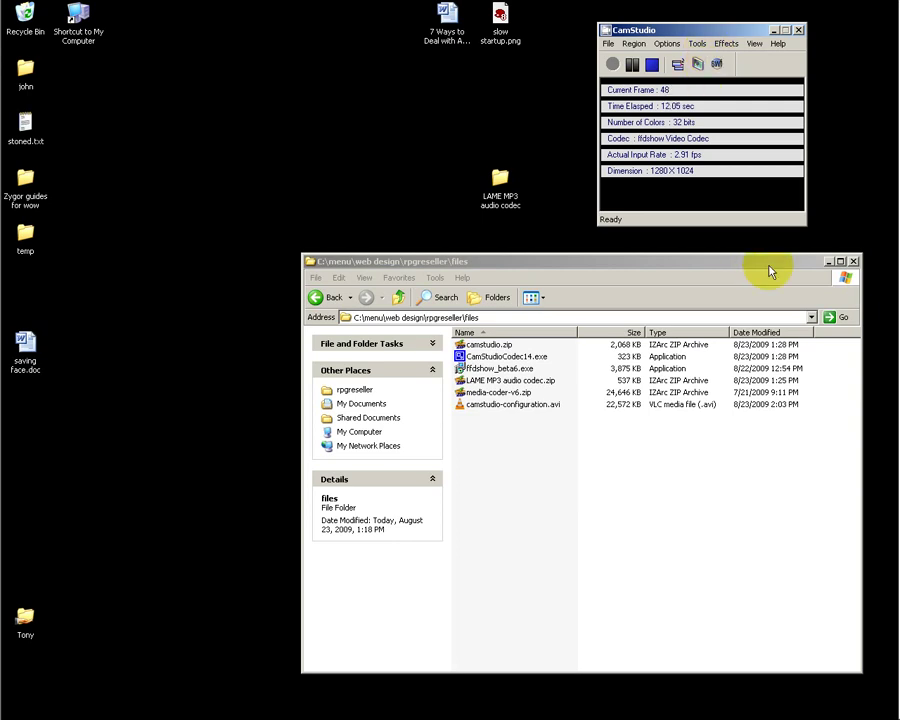
click(853, 261)
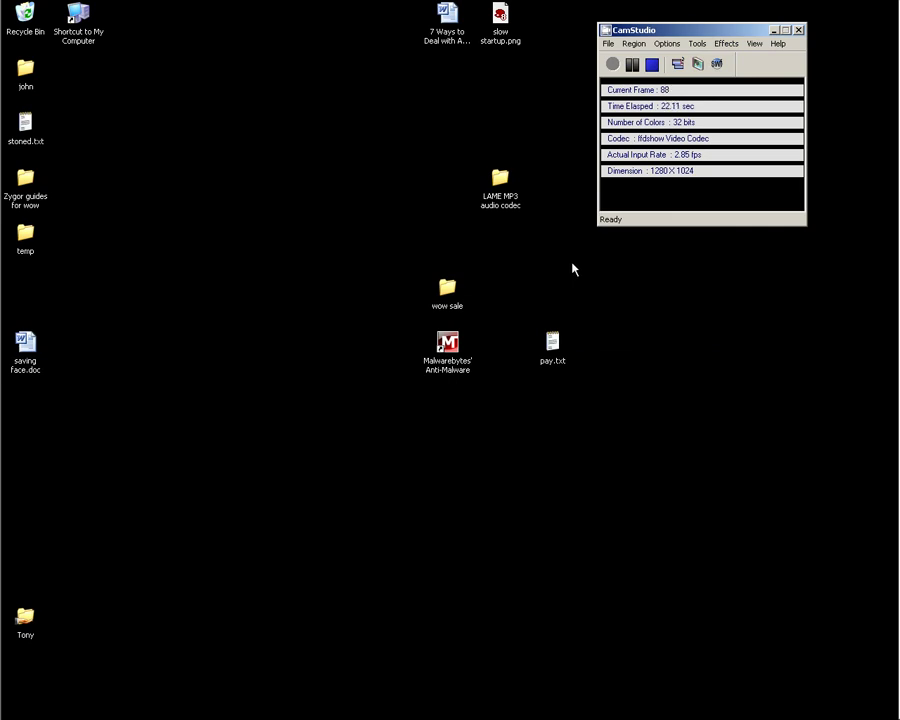
click(235, 377)
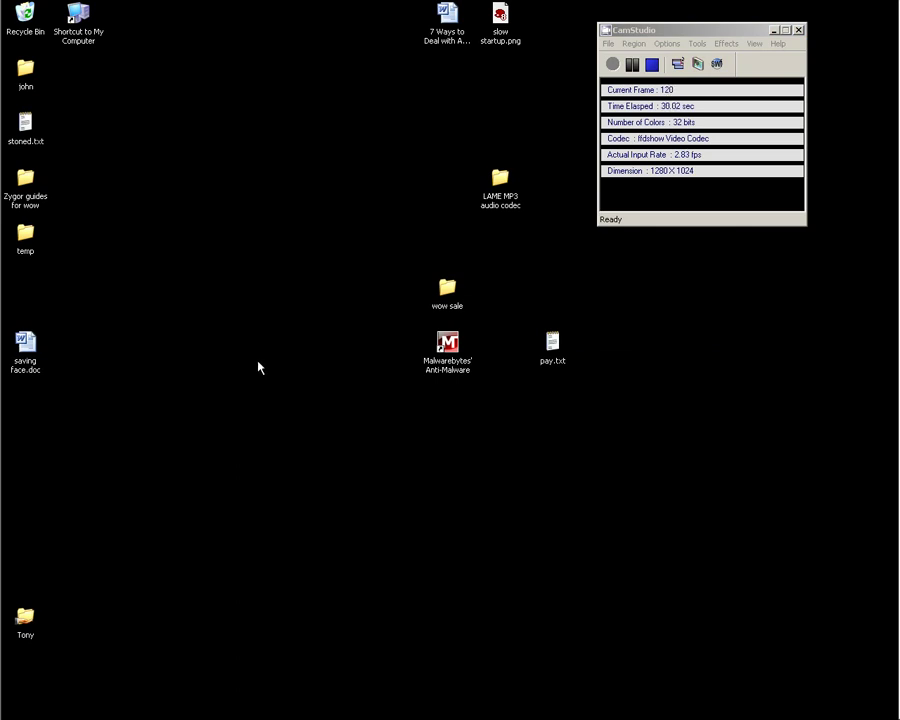
- Launch MediaCoder from the 'coder' quick-launch shortcut and bring its window up from the tray
mouse_move(5, 436)
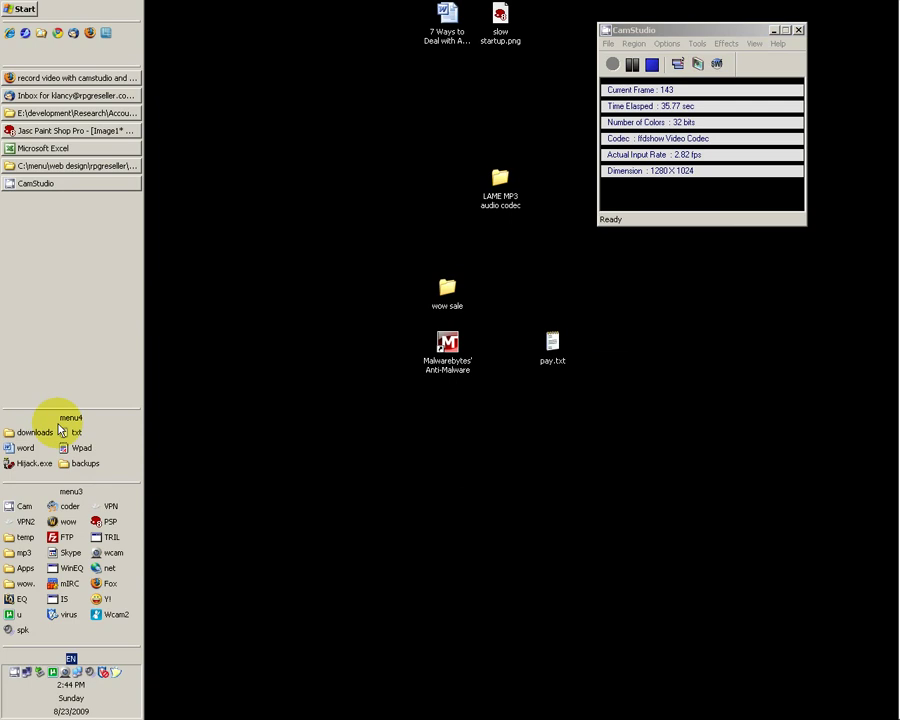
click(64, 506)
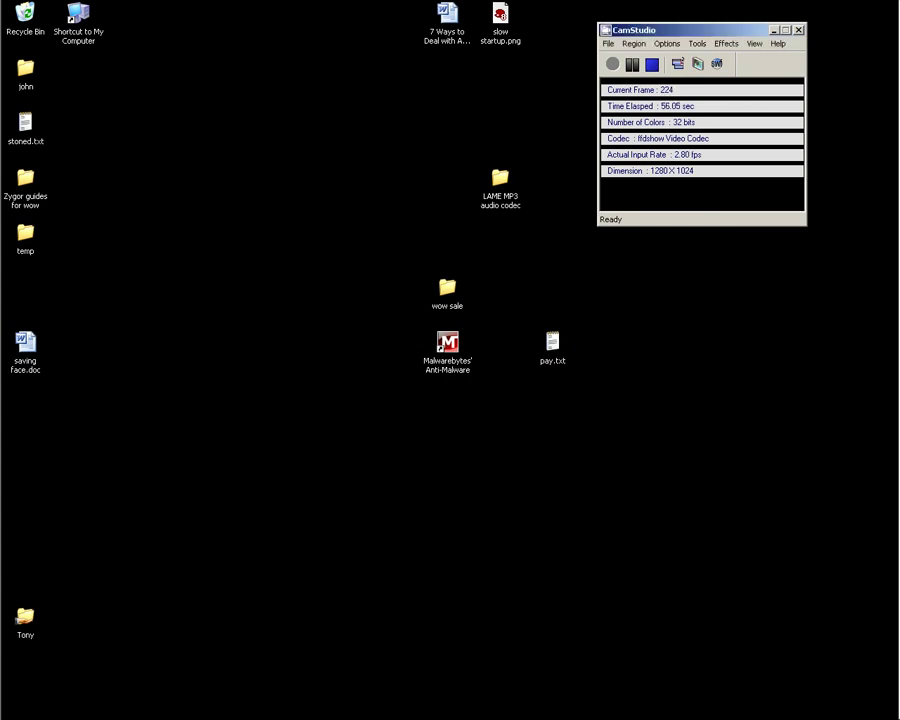
mouse_move(10, 434)
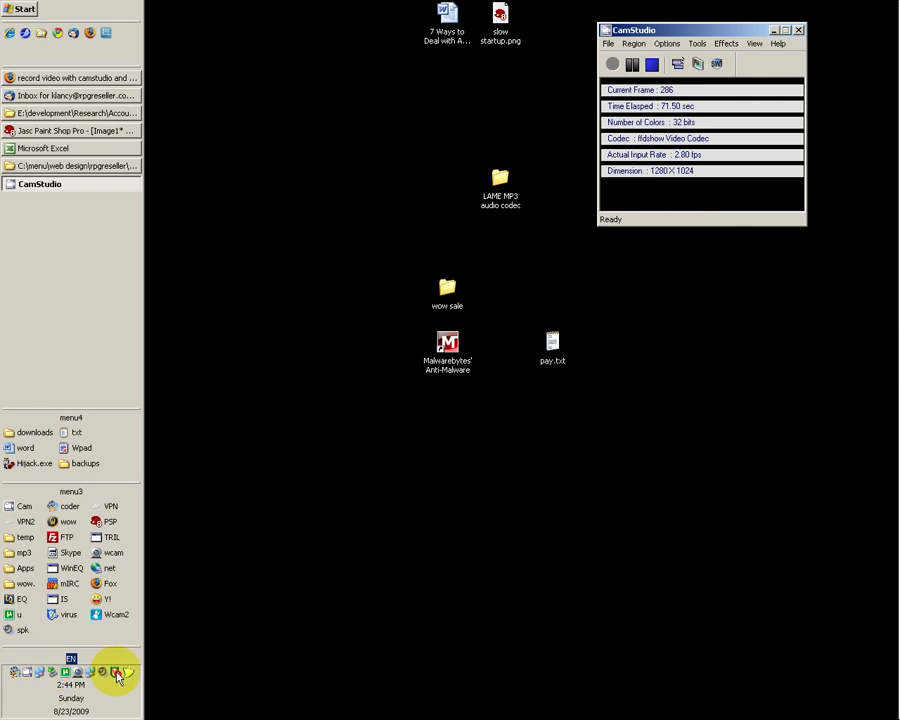
double_click(15, 674)
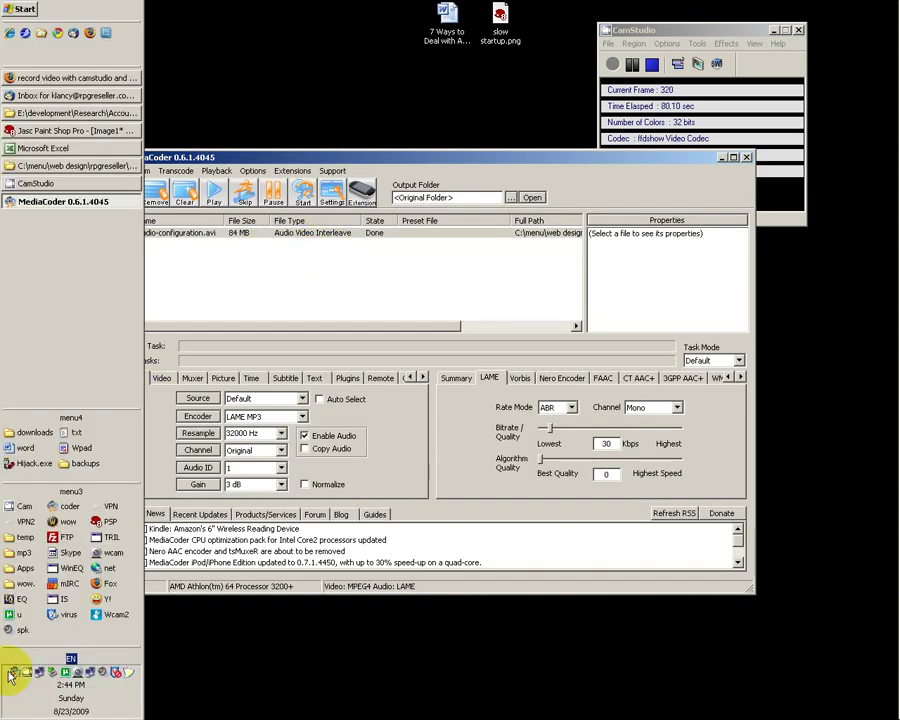
- Show camstudio-configuration.avi's properties: 84 MB, 1280x1024, 463.7 s
click(14, 675)
click(16, 673)
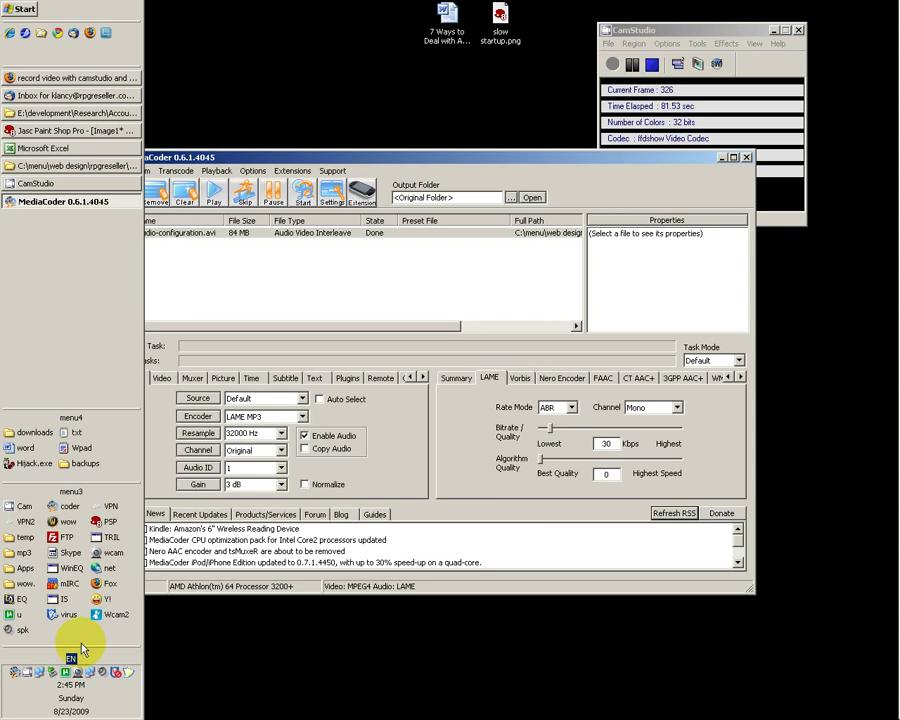
click(461, 236)
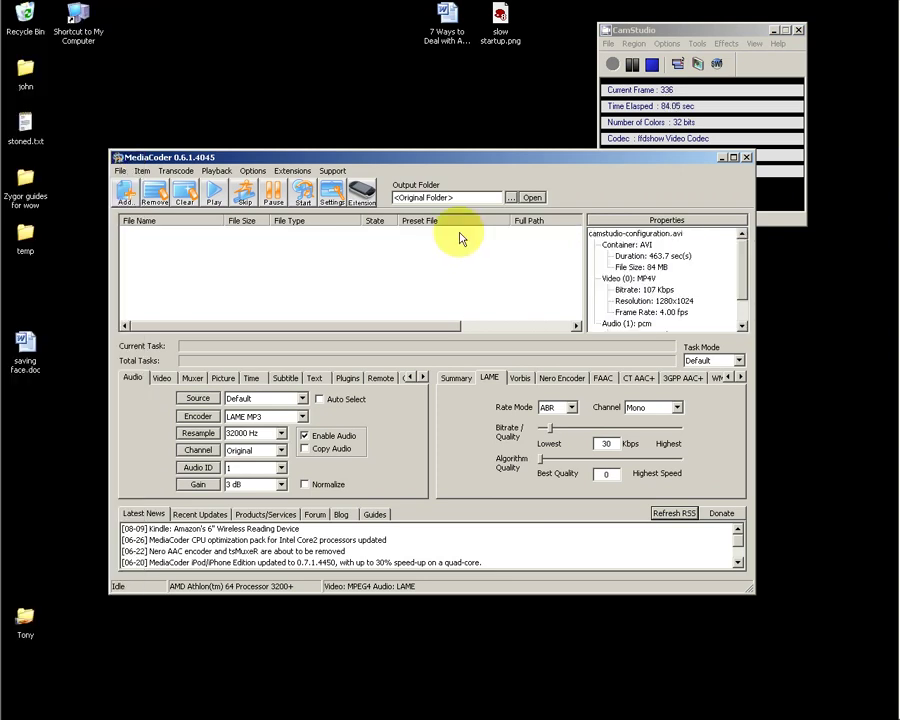
- Move the MediaCoder window near the top of the screen and adjust its size
drag(410, 157, 396, 36)
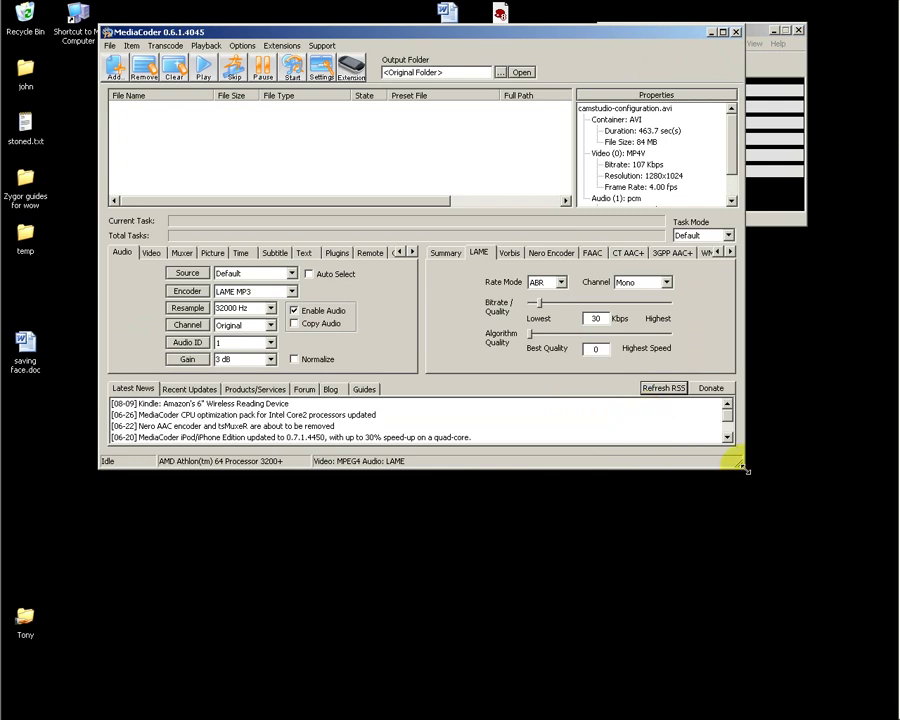
drag(743, 465, 879, 697)
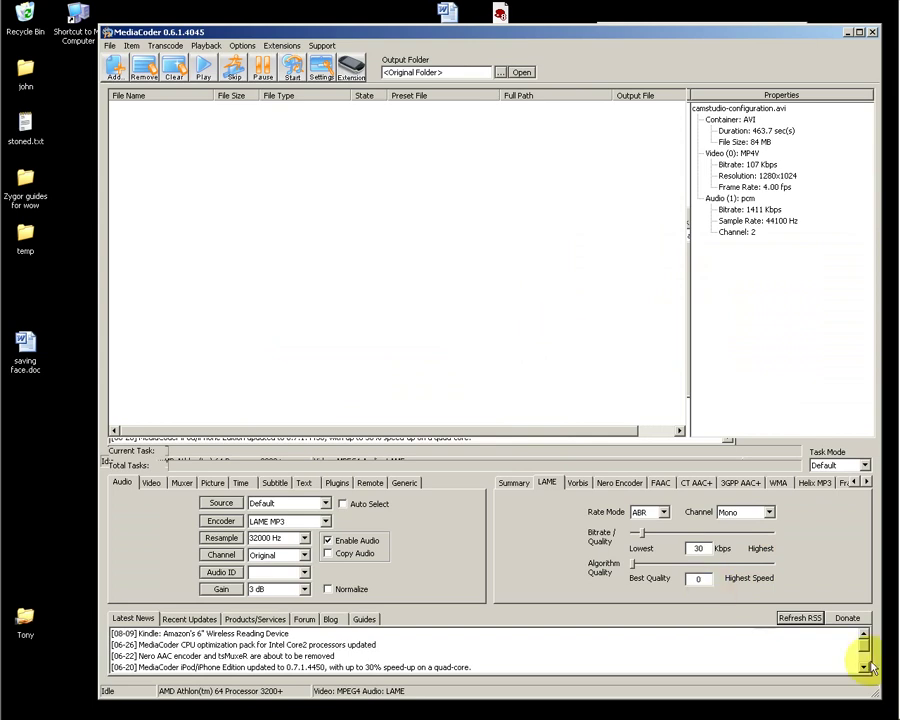
drag(868, 689, 802, 606)
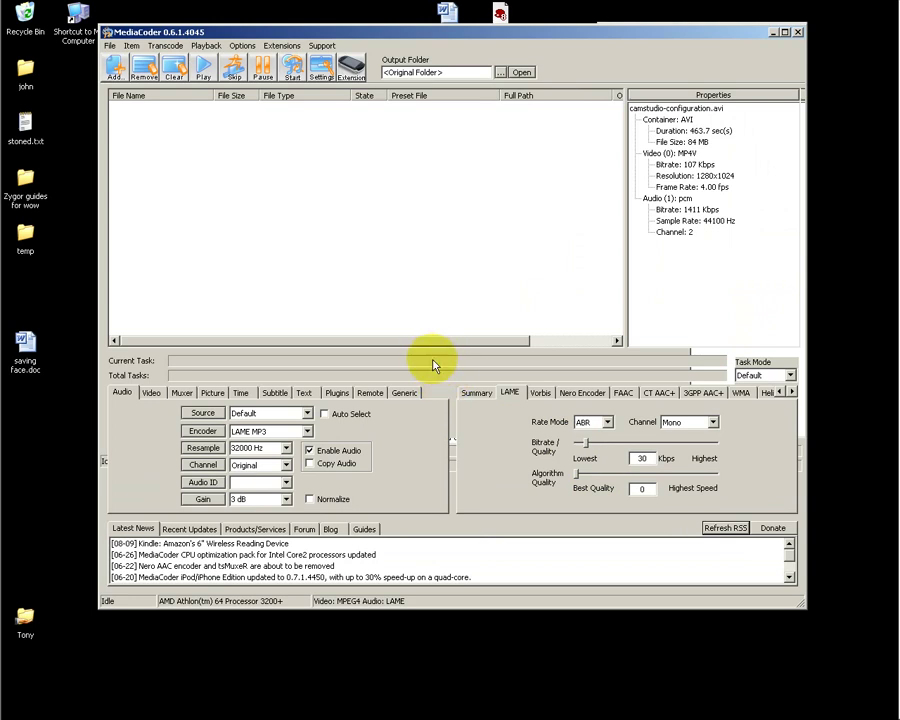
click(125, 393)
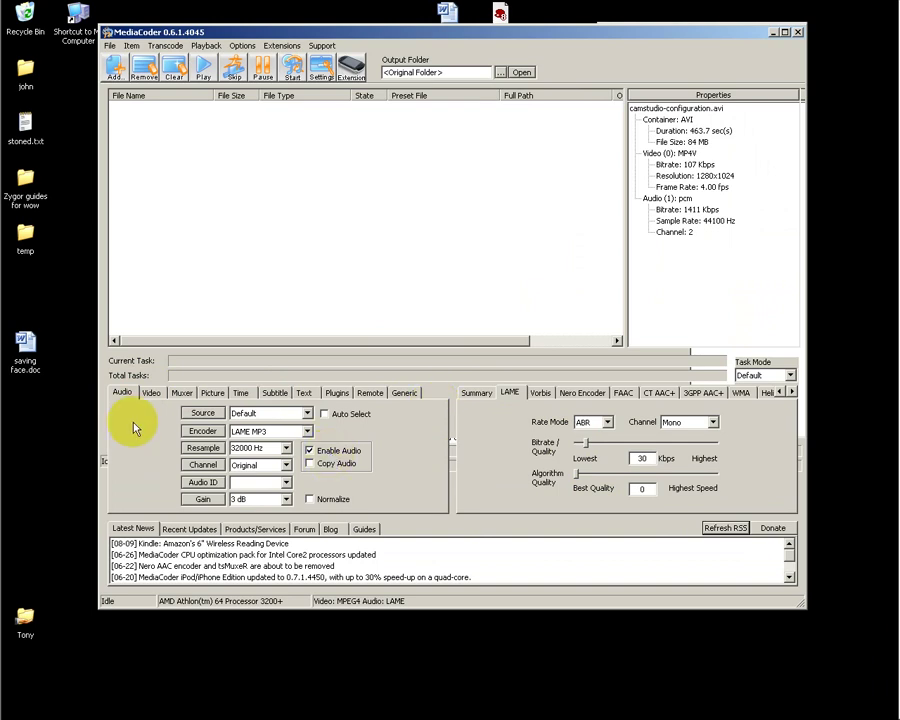
click(150, 394)
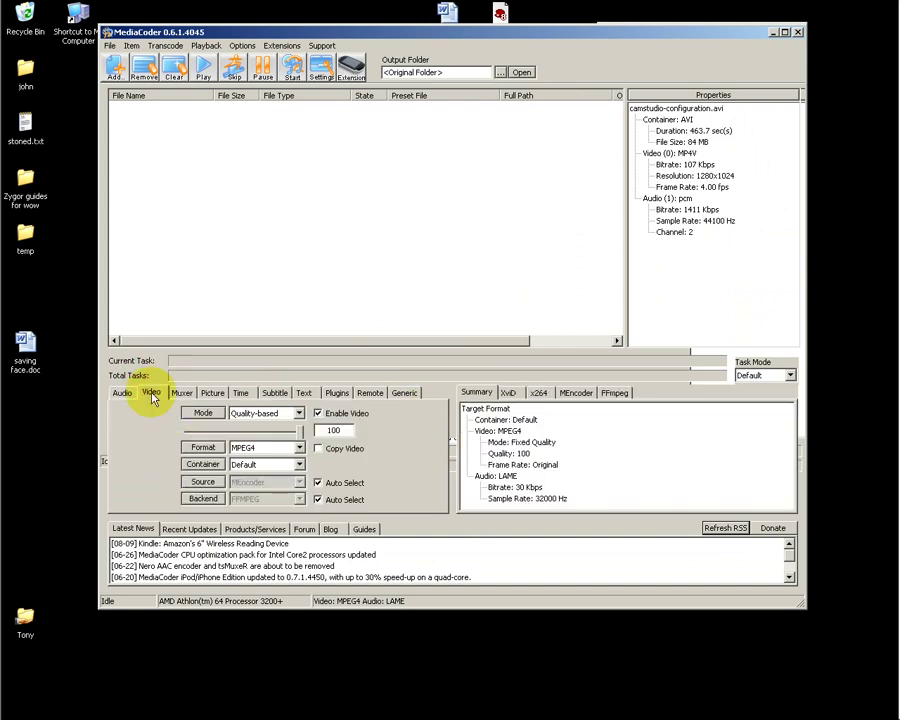
click(181, 393)
click(212, 393)
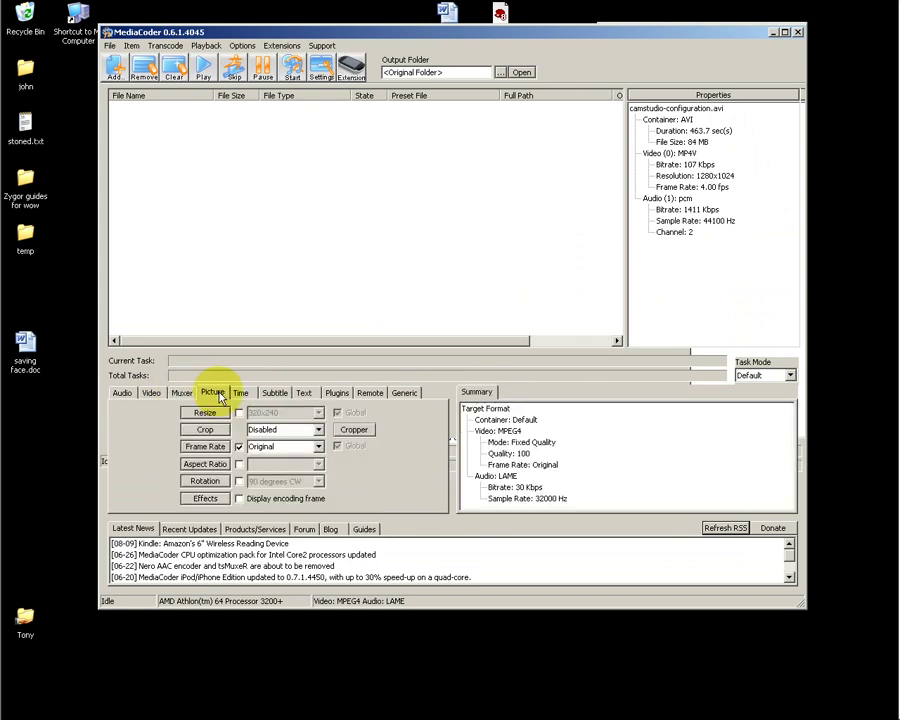
click(240, 393)
click(285, 395)
click(302, 394)
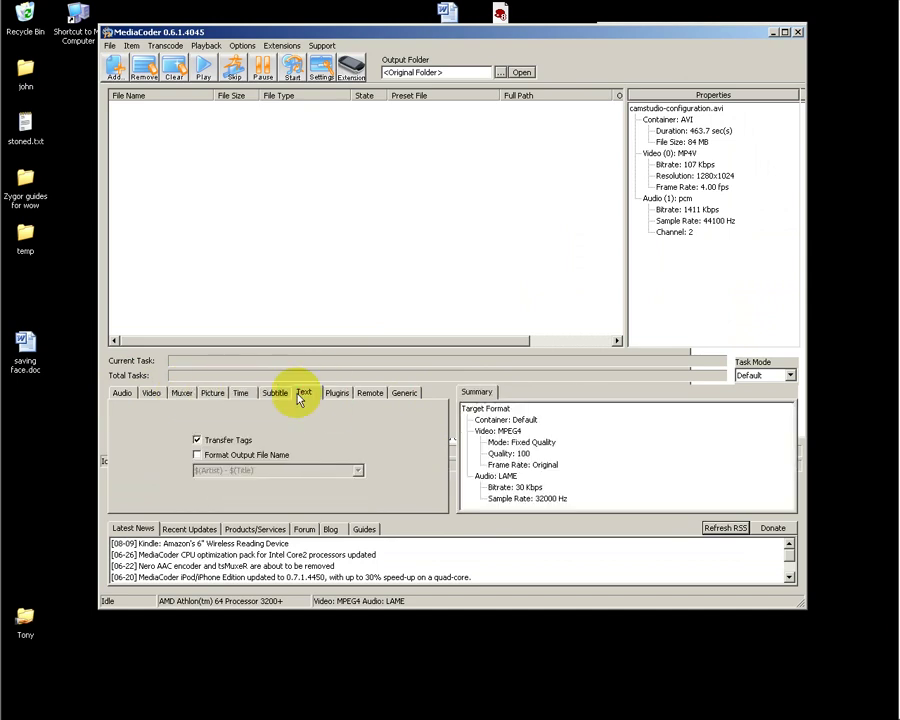
click(277, 394)
click(240, 393)
click(212, 393)
click(181, 393)
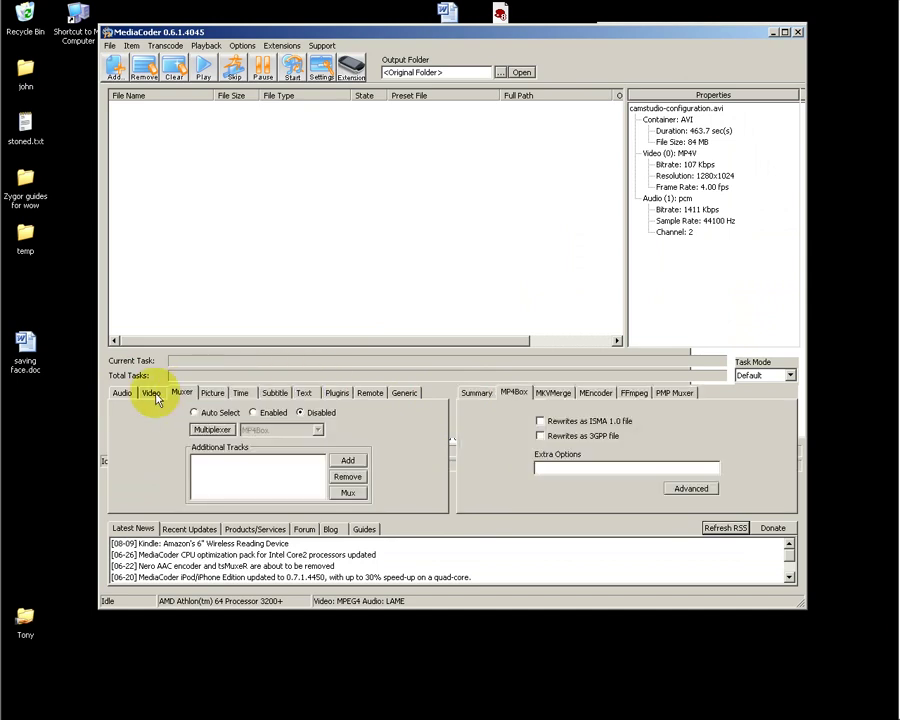
click(124, 393)
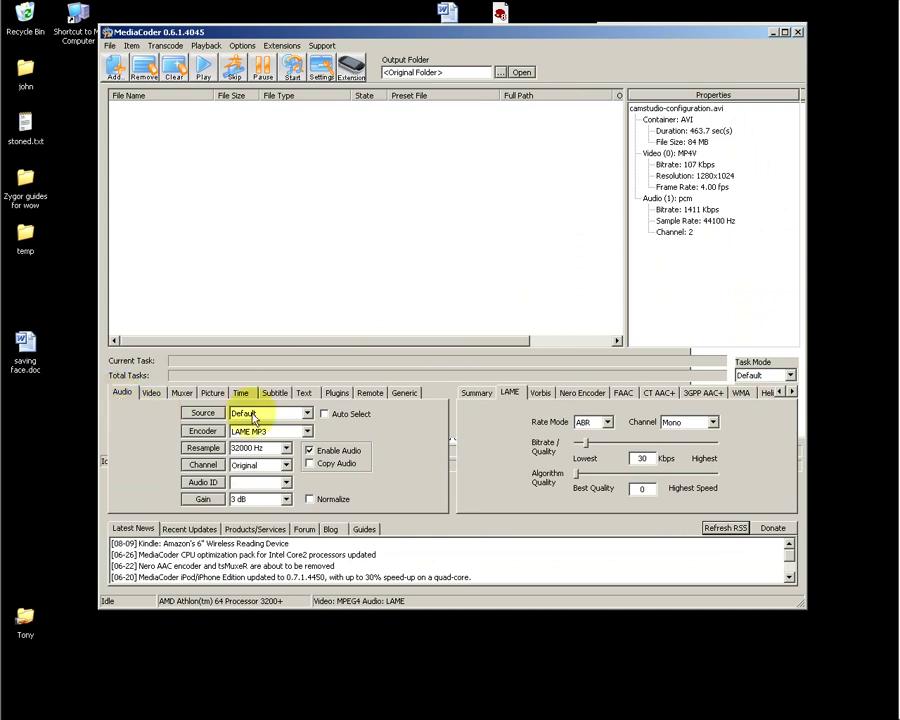
- Keep the Default audio source and LAME MP3 encoder, resampled to 32000 Hz with 3 dB gain
click(310, 416)
click(310, 416)
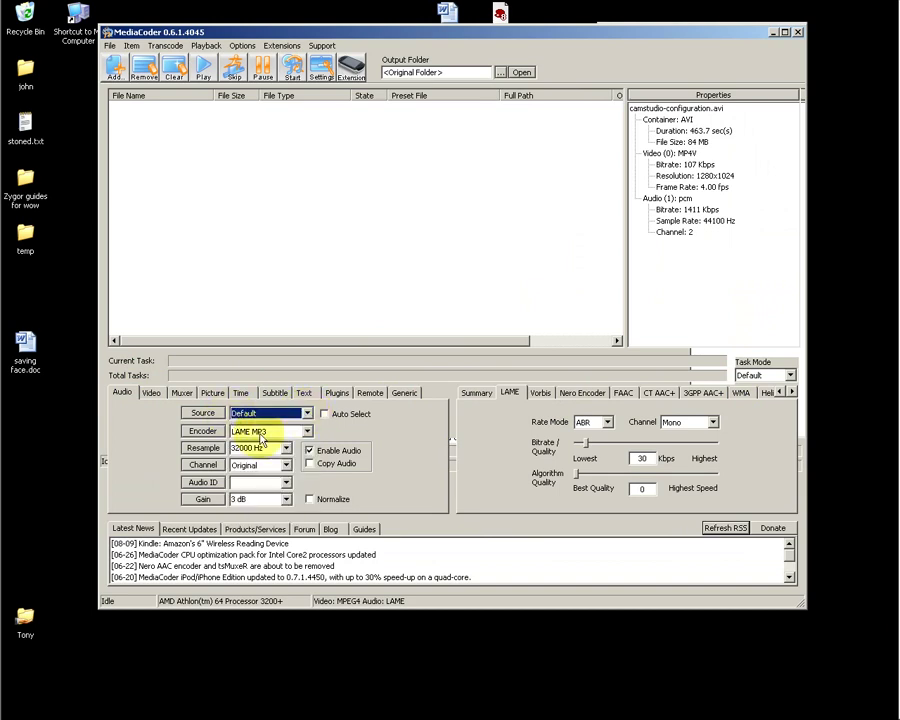
click(309, 432)
click(309, 432)
click(310, 433)
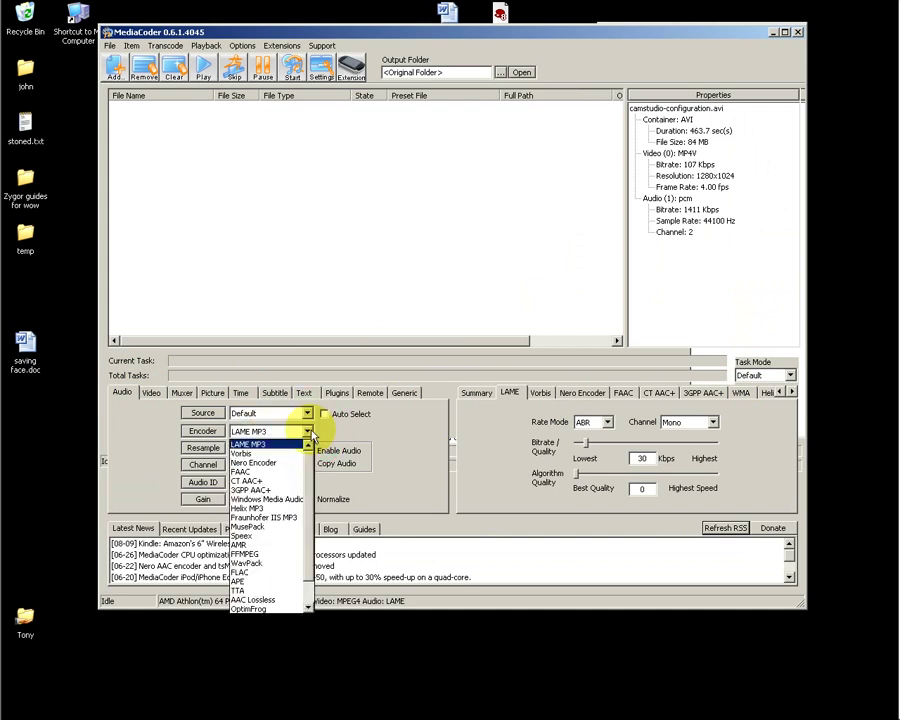
click(310, 433)
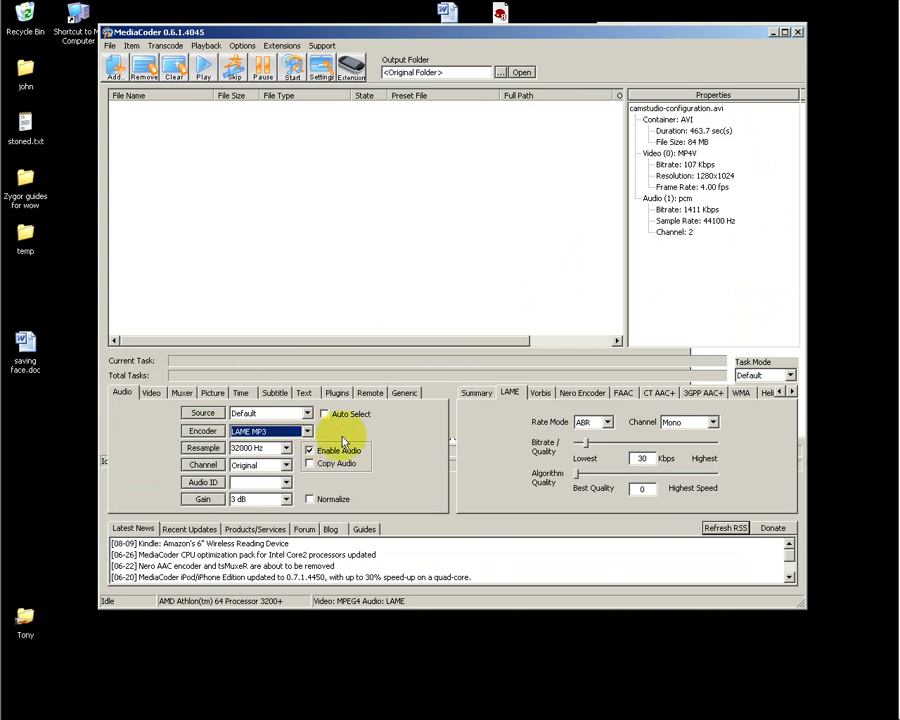
click(286, 448)
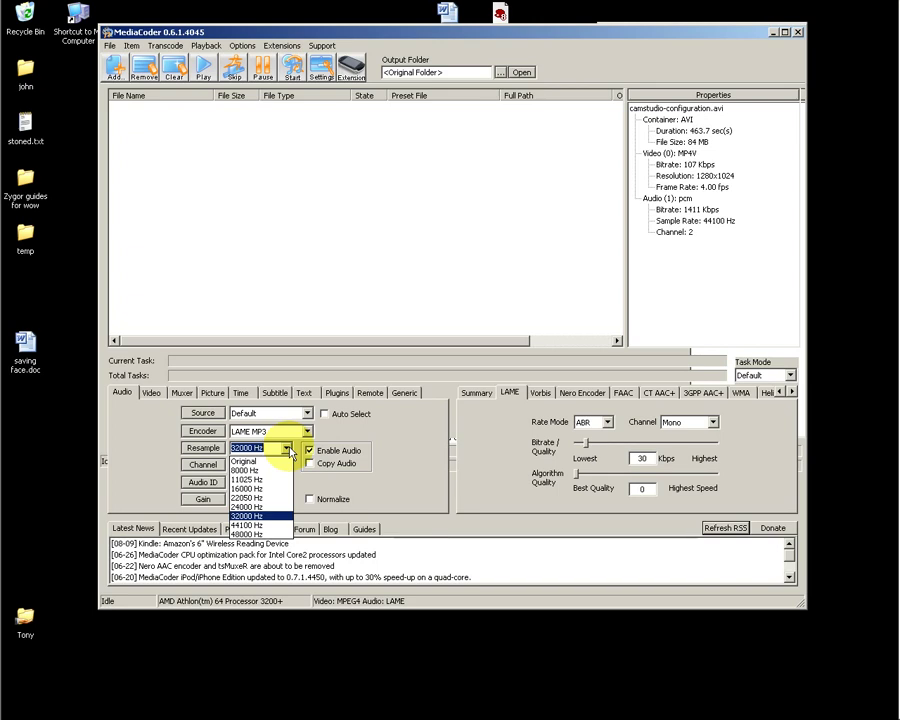
click(288, 450)
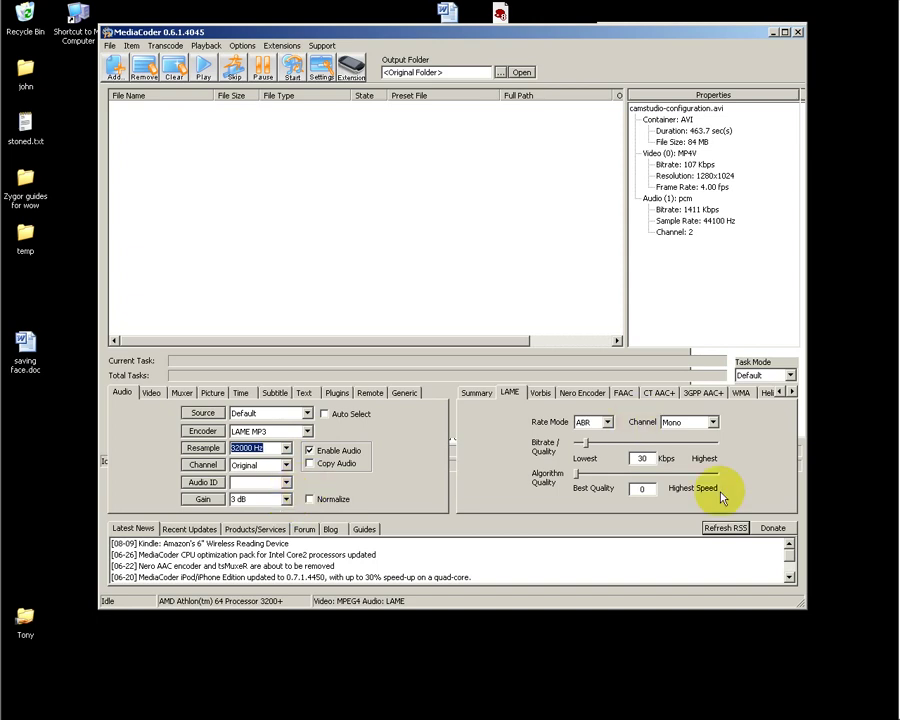
click(286, 499)
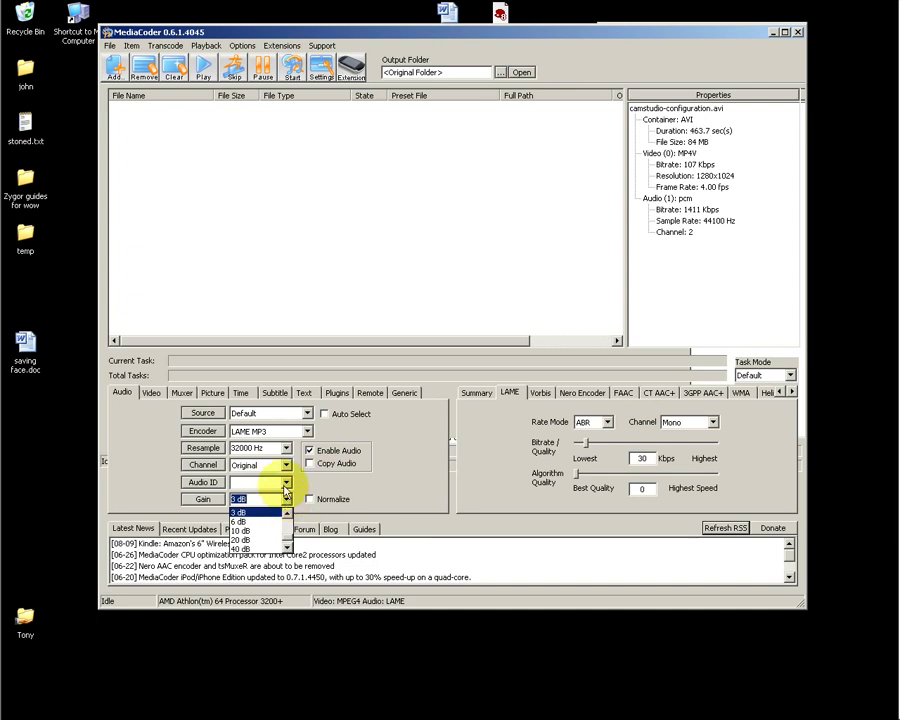
click(285, 500)
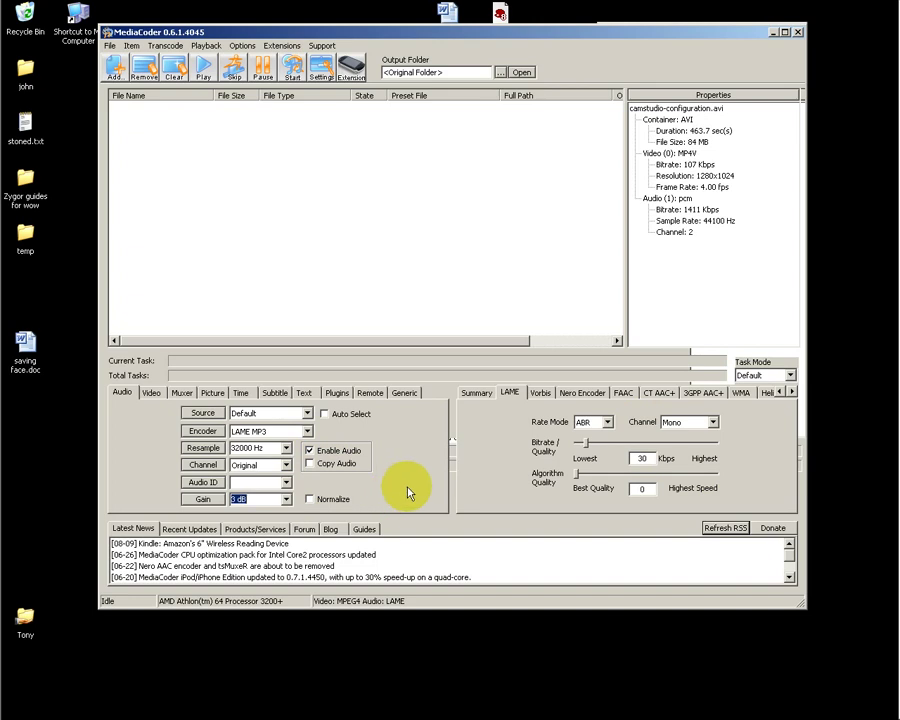
click(287, 501)
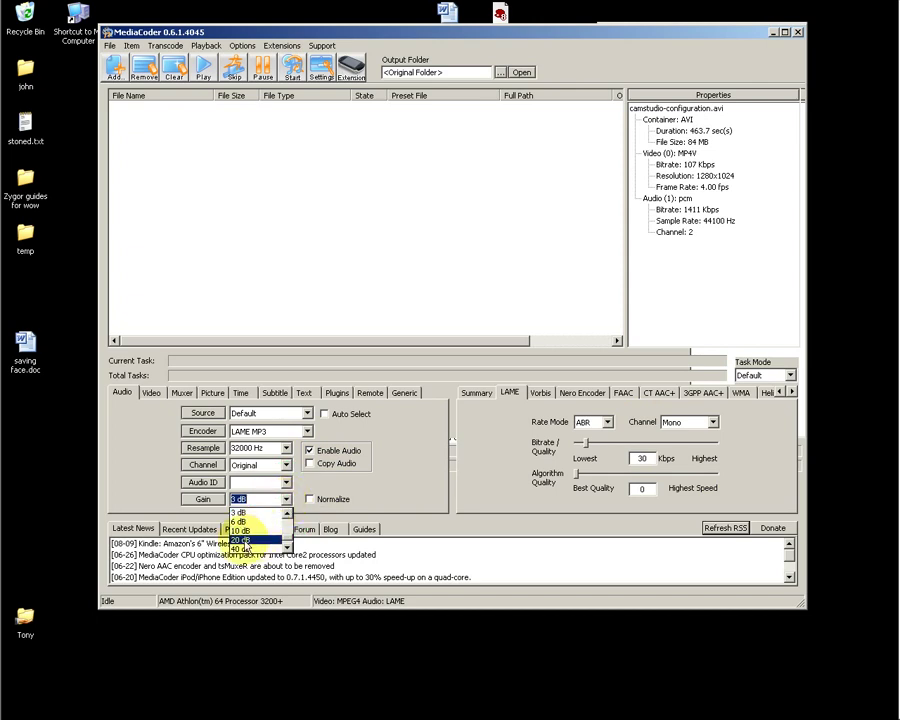
- Set the LAME channel mode to Stereo, then view the quality-based MPEG4 video settings
click(460, 472)
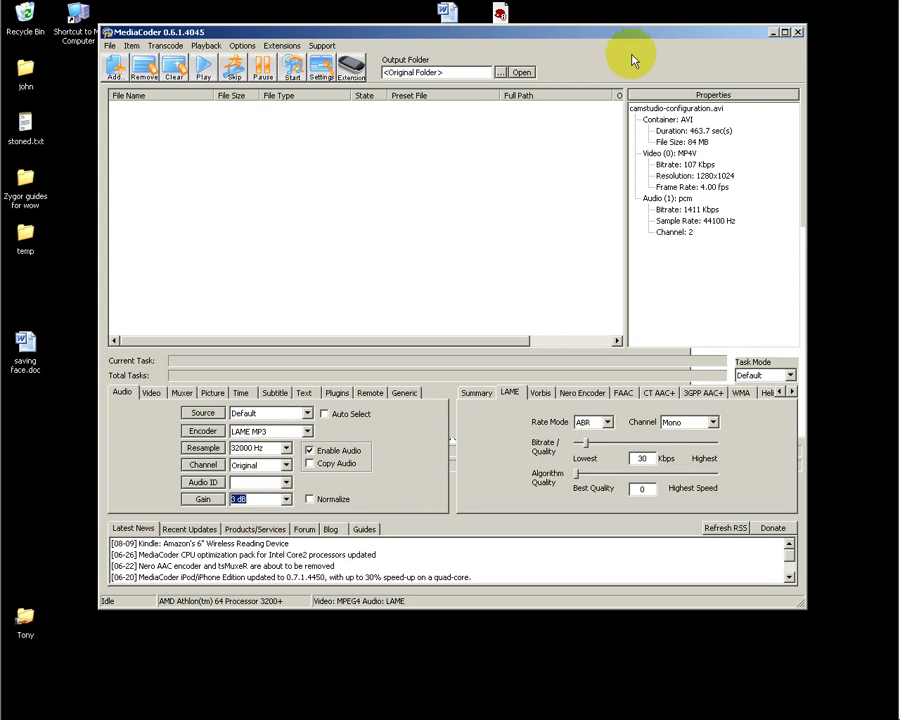
click(587, 446)
click(713, 422)
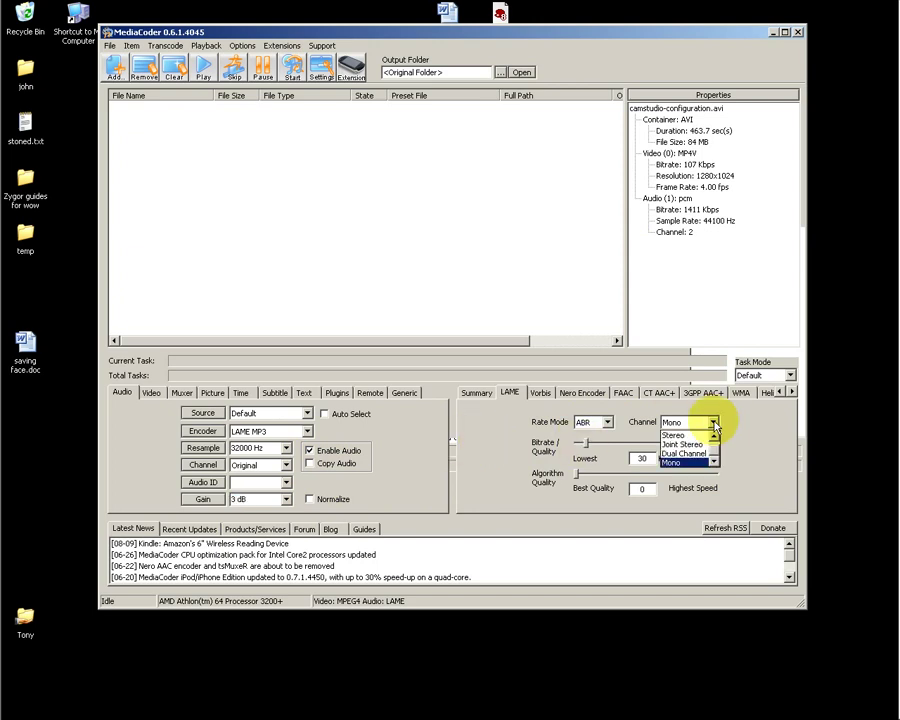
click(703, 436)
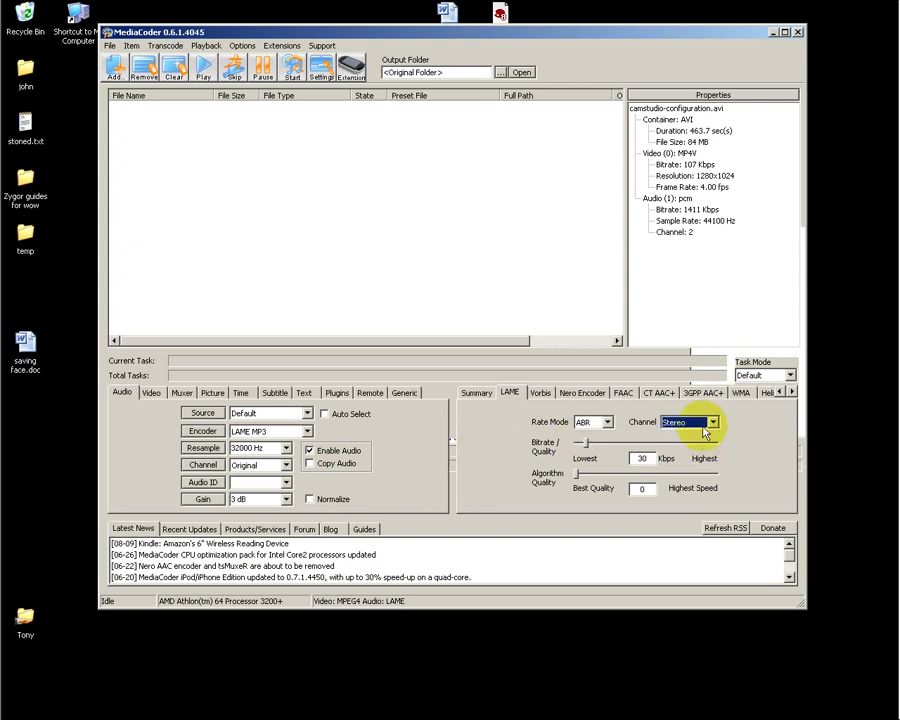
click(713, 423)
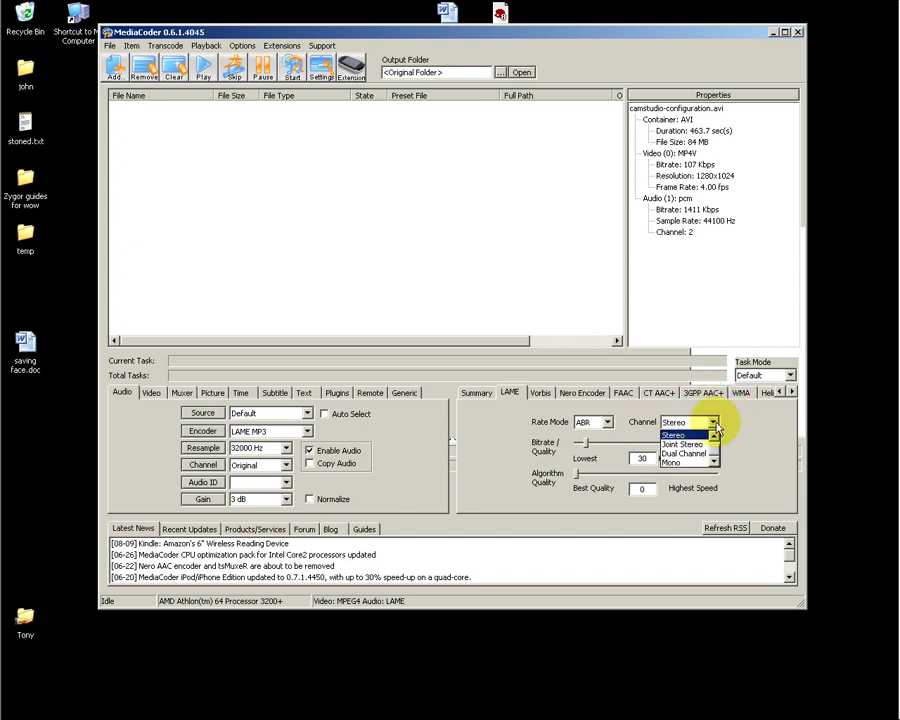
click(714, 422)
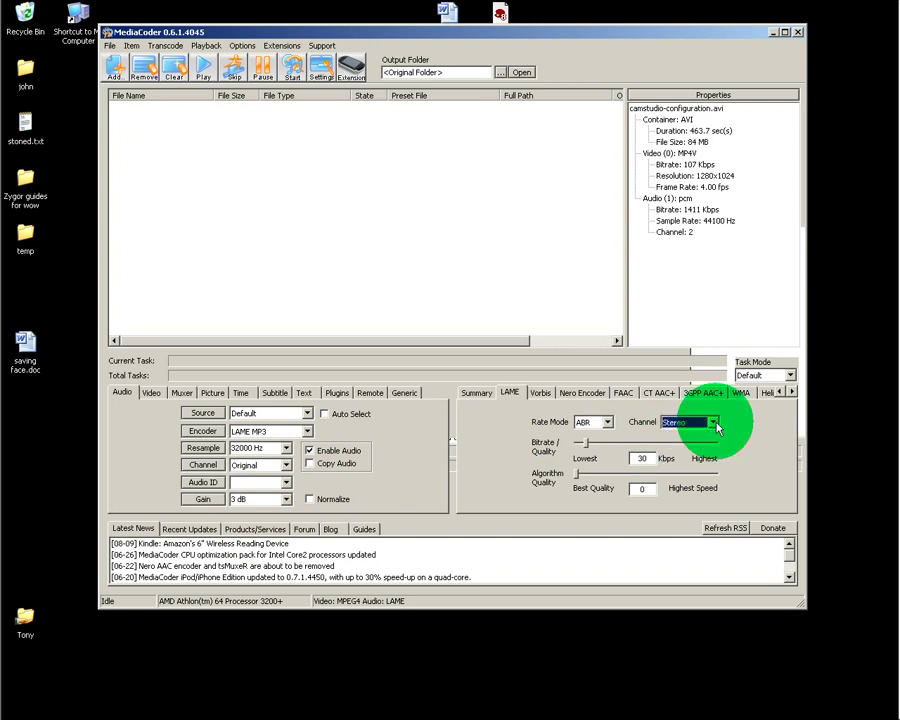
click(151, 394)
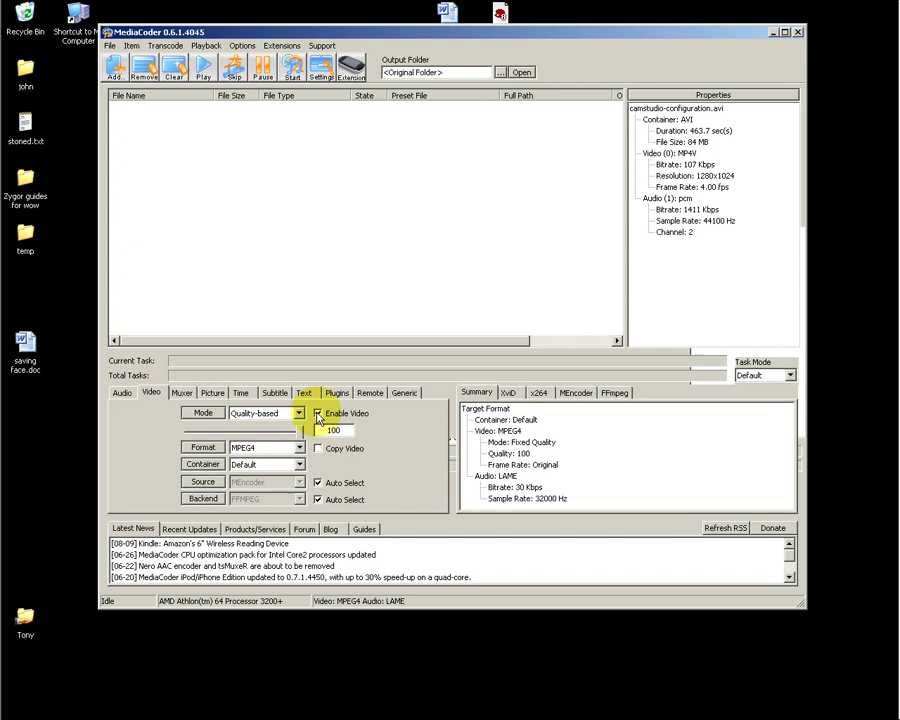
drag(296, 430, 310, 434)
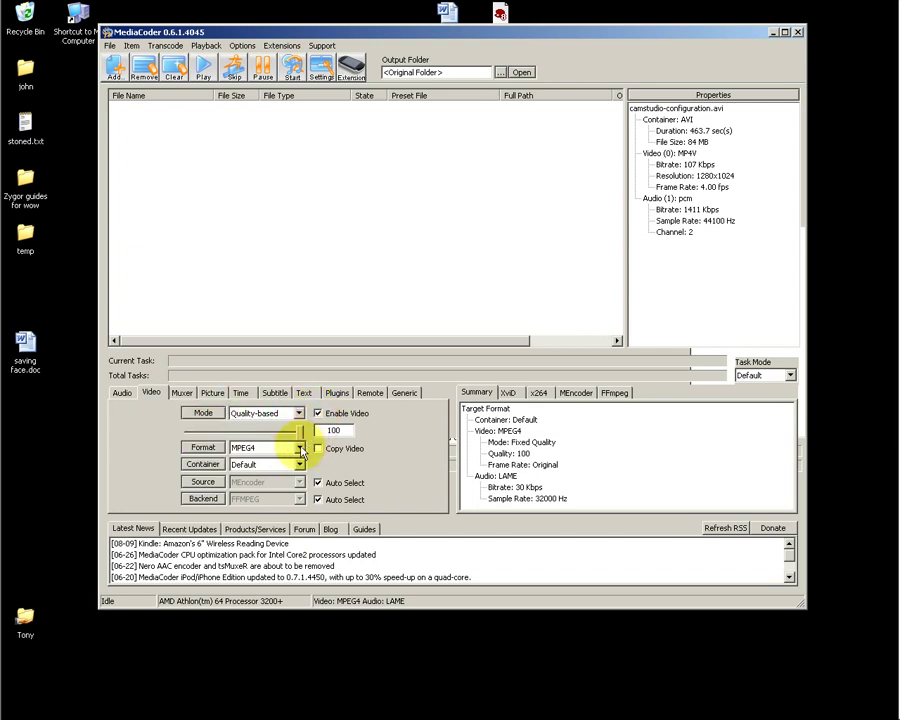
click(300, 449)
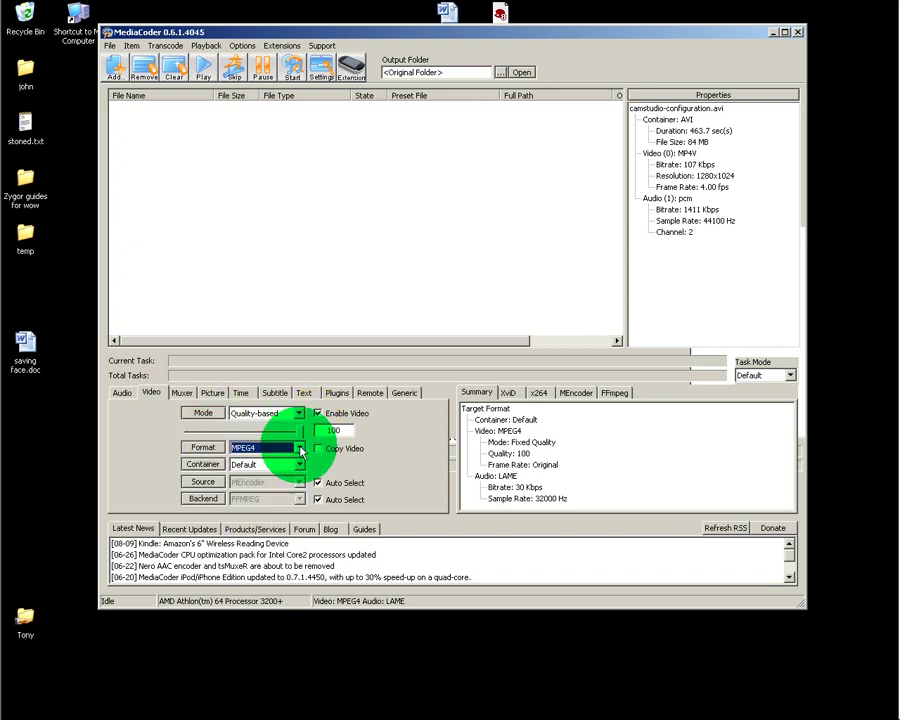
click(300, 465)
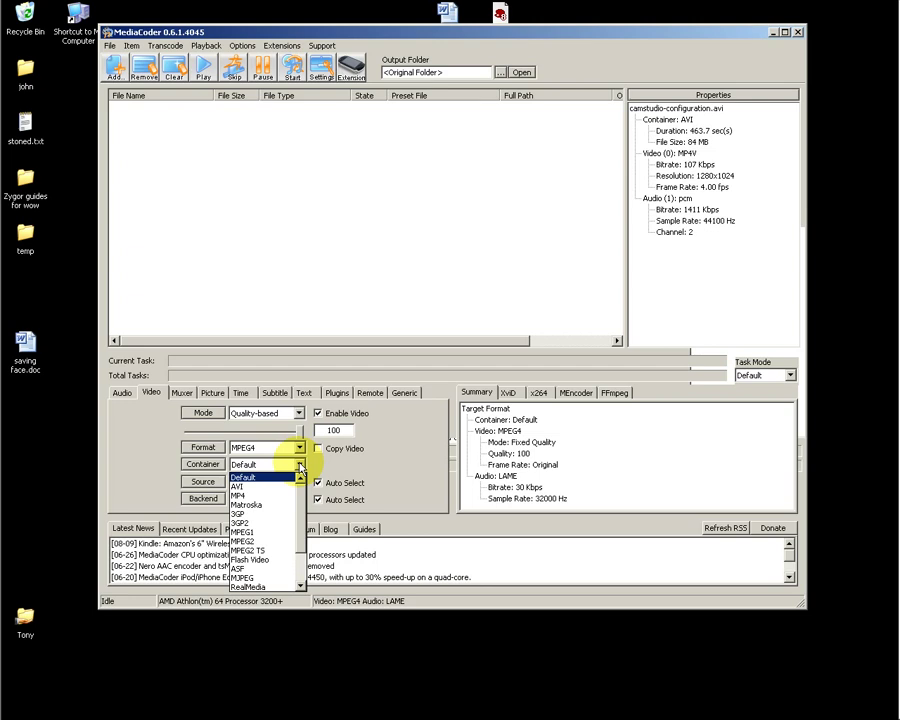
click(300, 467)
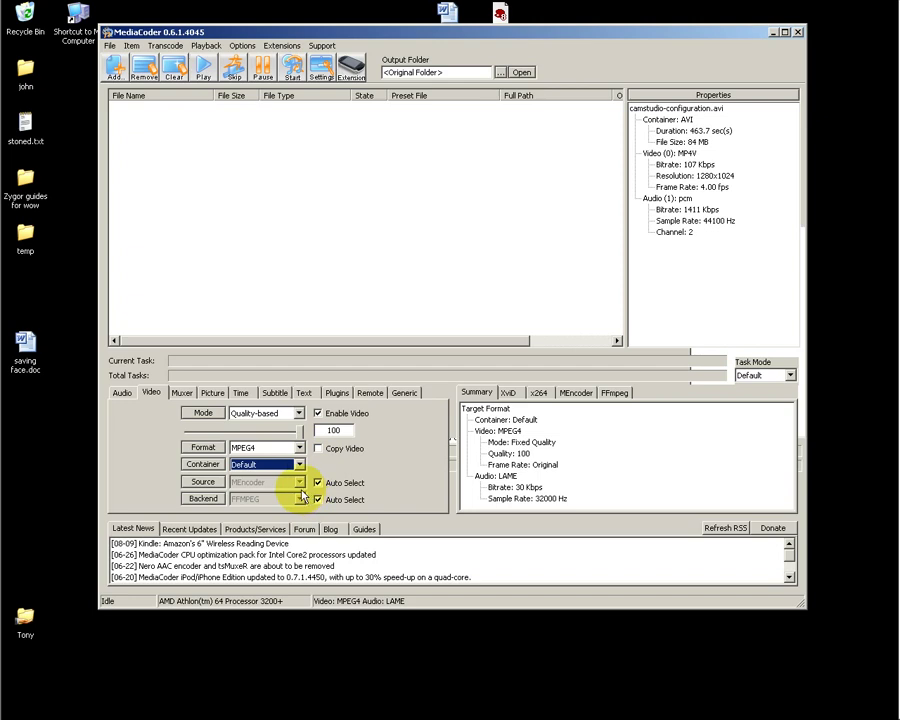
- Browse the Picture tab's resize resolutions, such as 320x240, then leave Resize unticked
click(182, 395)
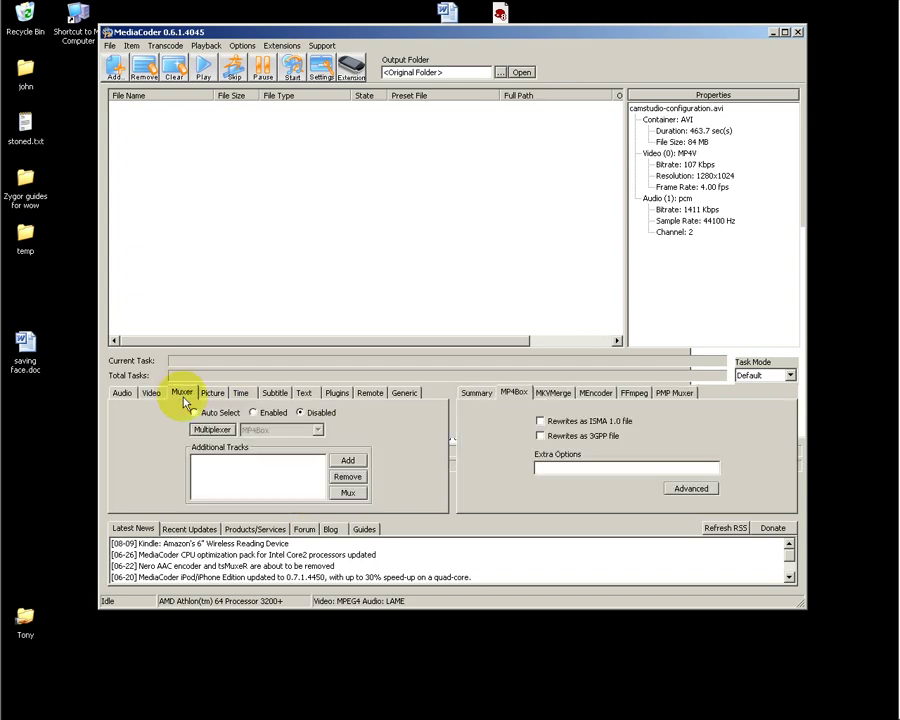
click(210, 392)
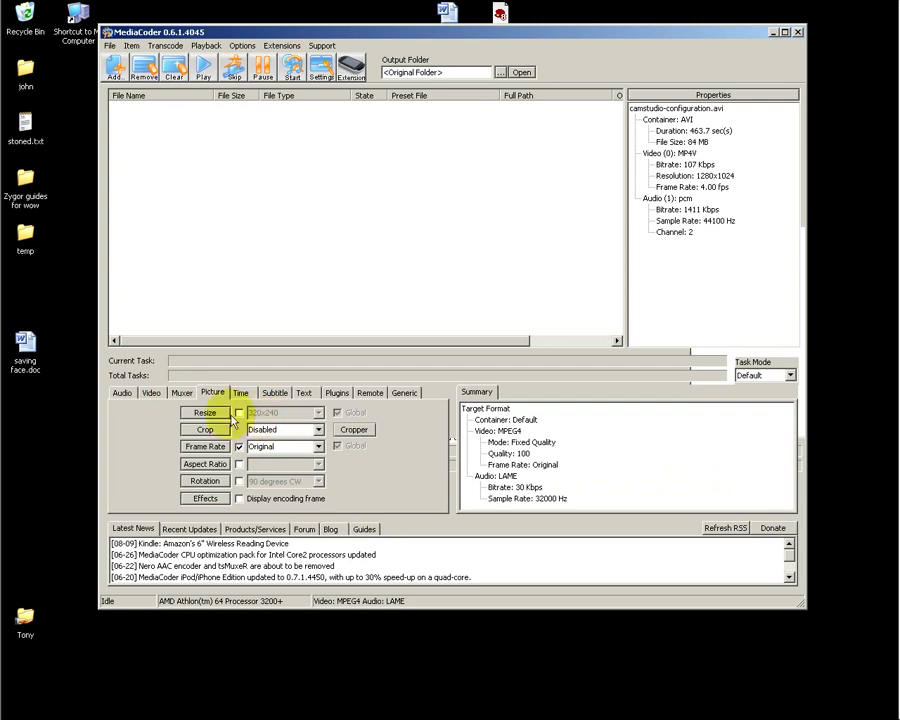
click(239, 412)
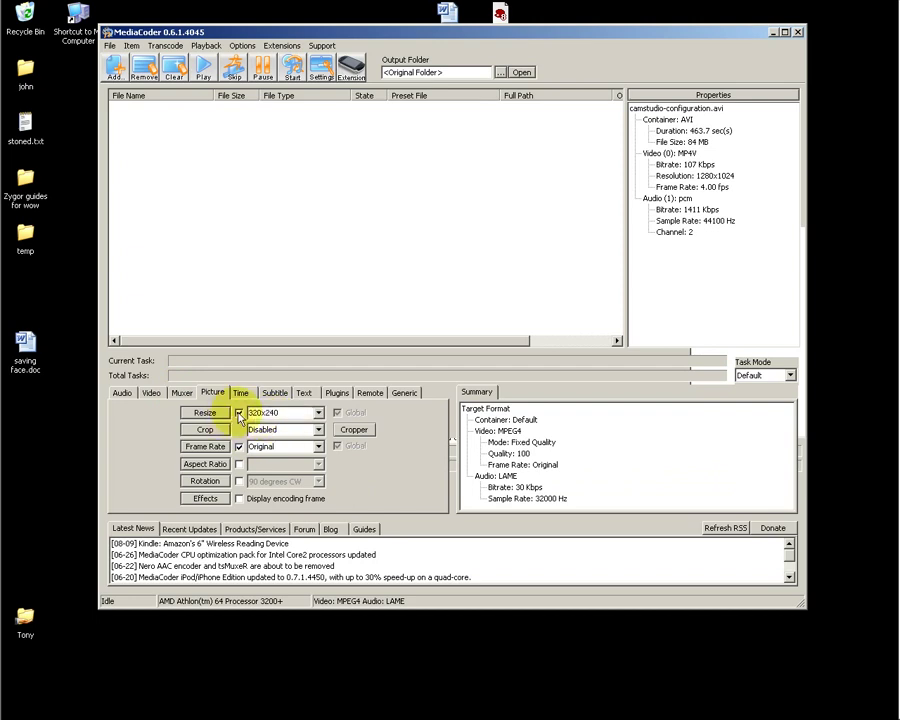
click(318, 412)
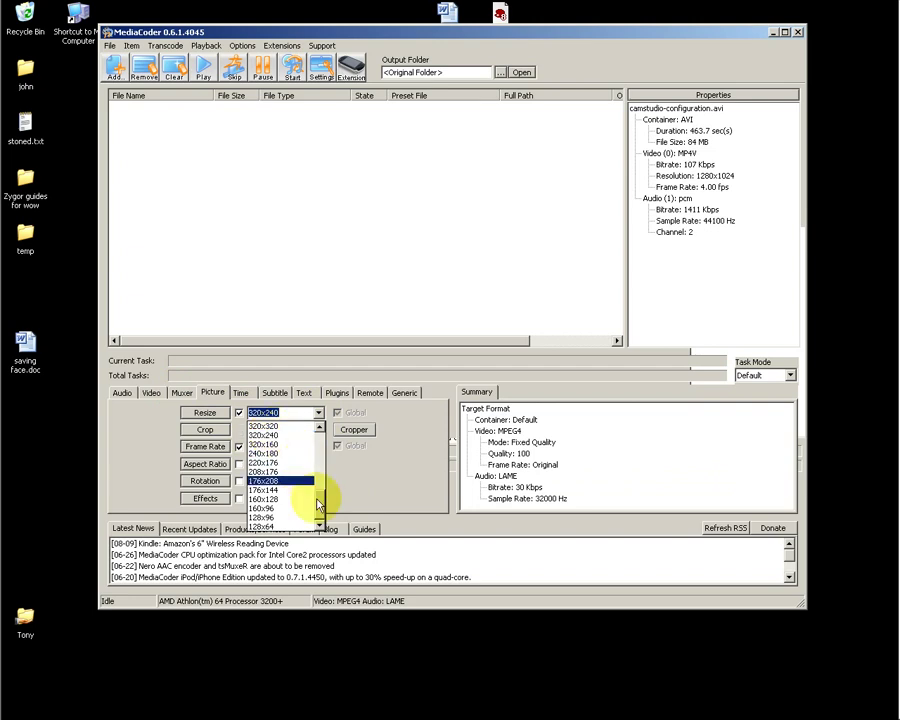
drag(316, 500, 322, 438)
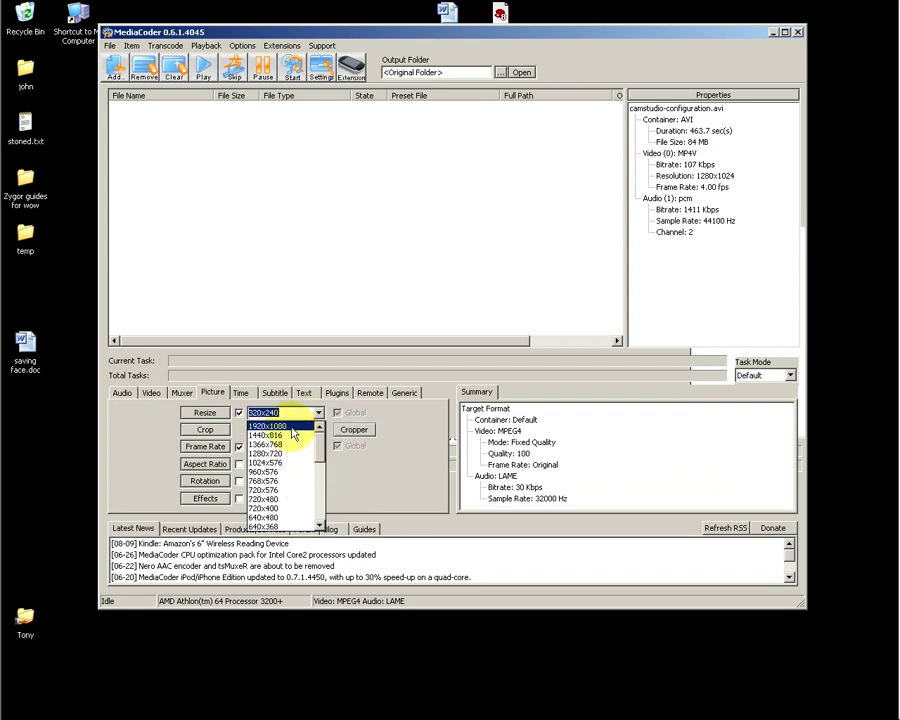
click(406, 445)
click(239, 412)
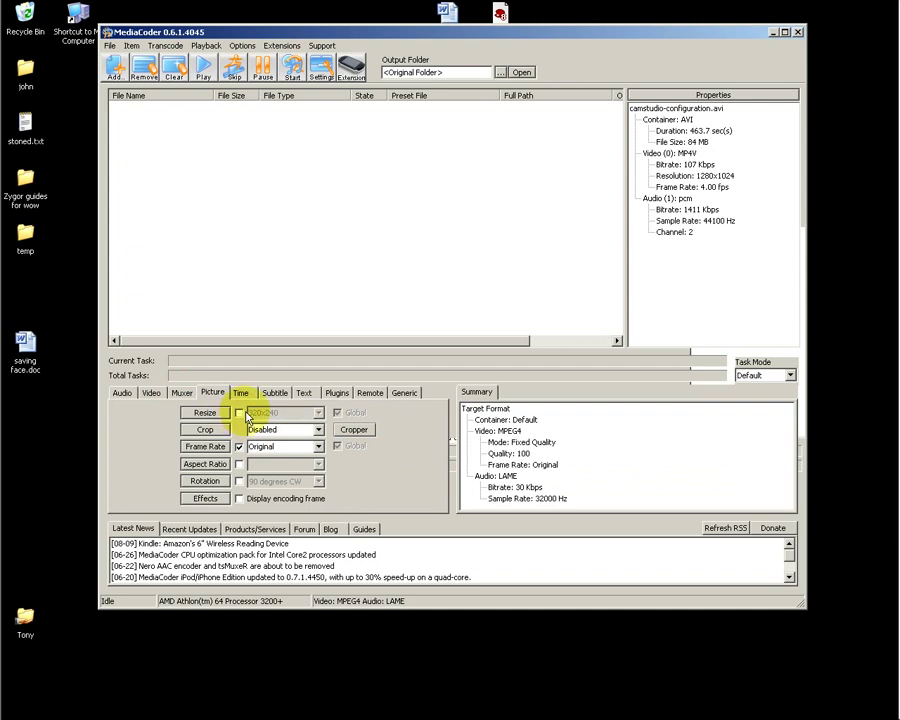
click(319, 431)
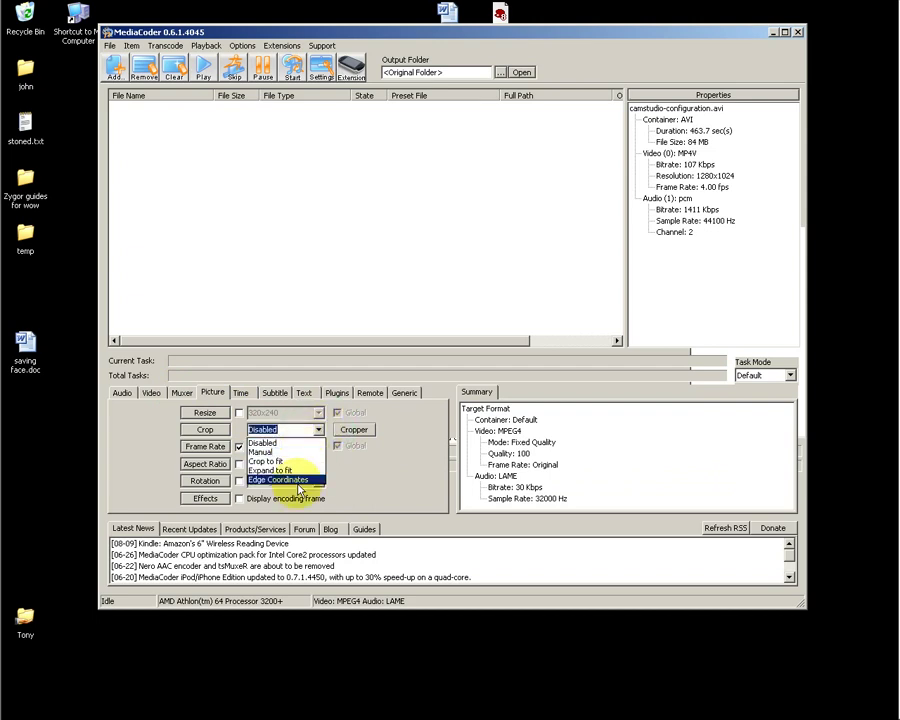
click(422, 437)
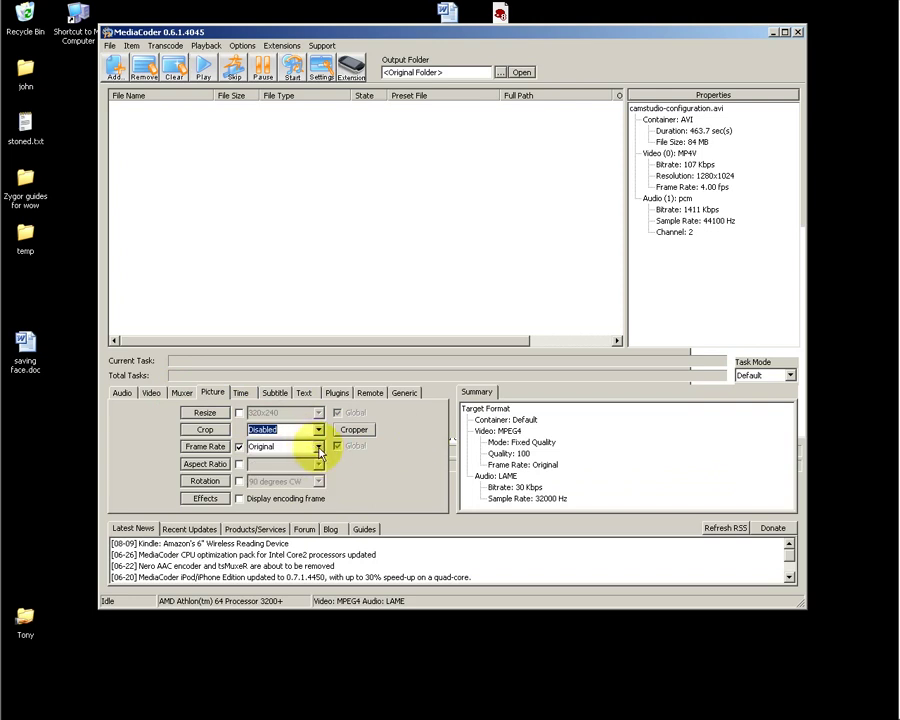
click(319, 452)
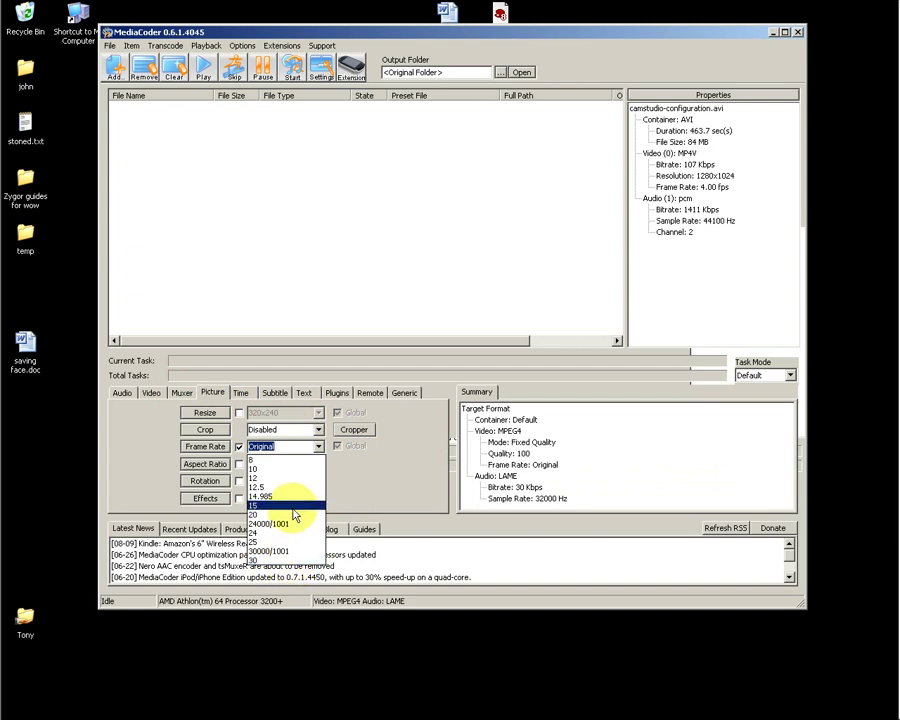
click(398, 462)
click(240, 449)
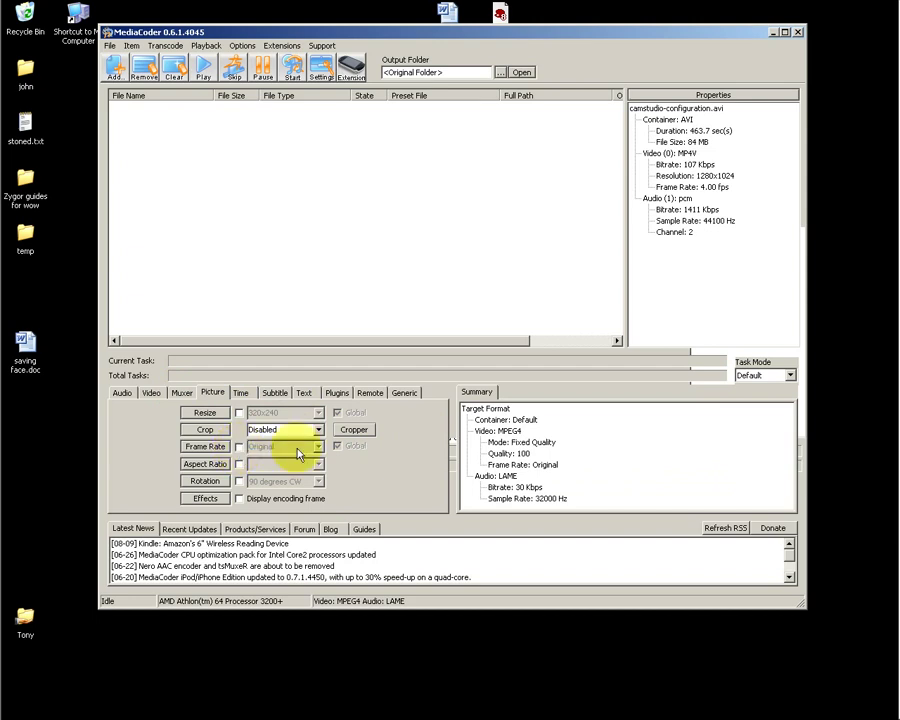
click(239, 447)
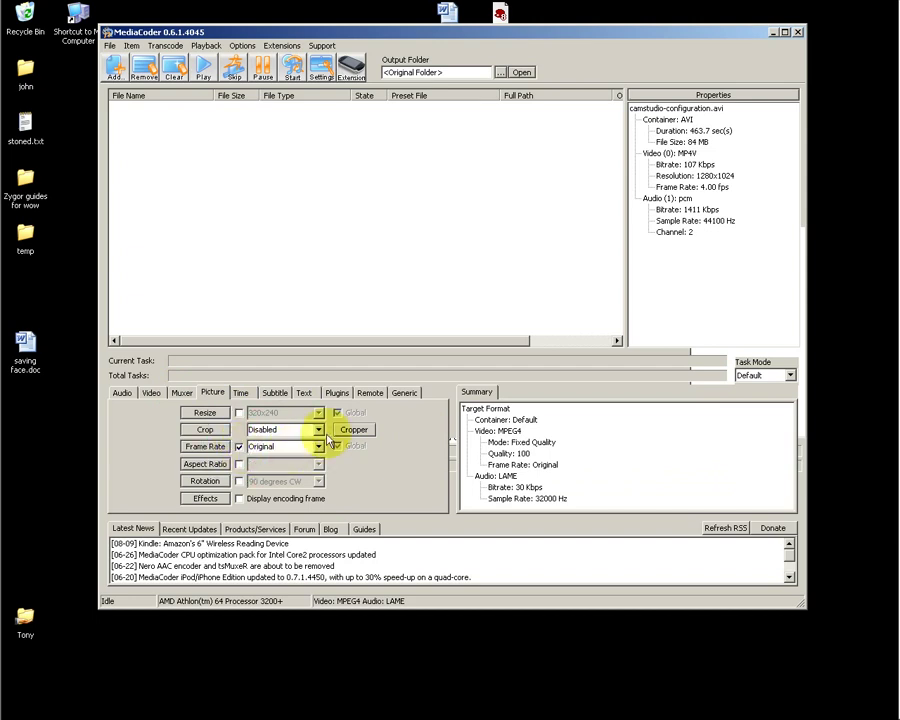
click(290, 446)
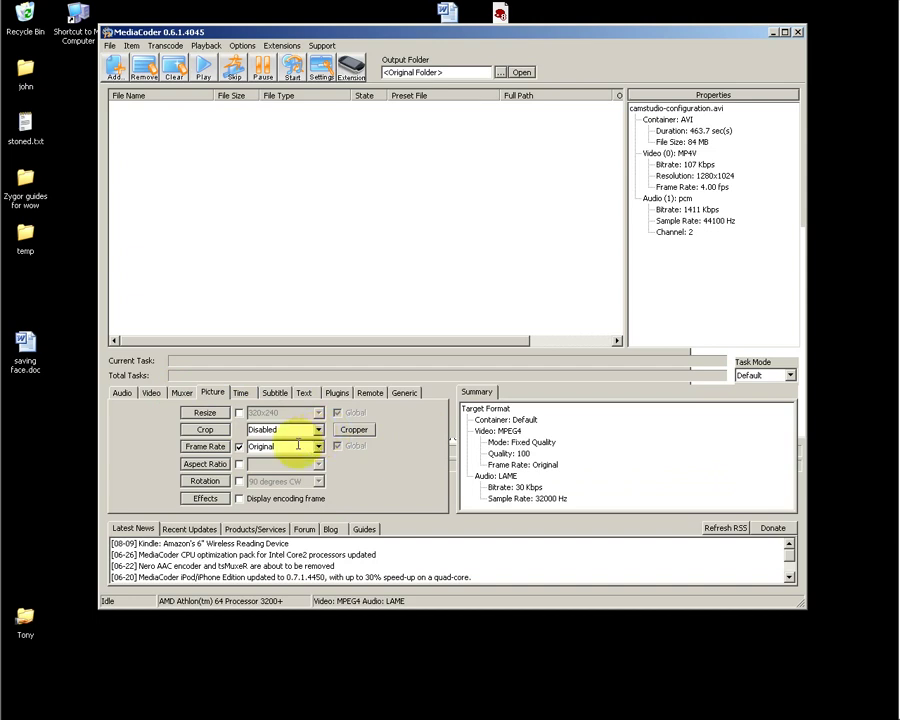
click(239, 465)
click(319, 466)
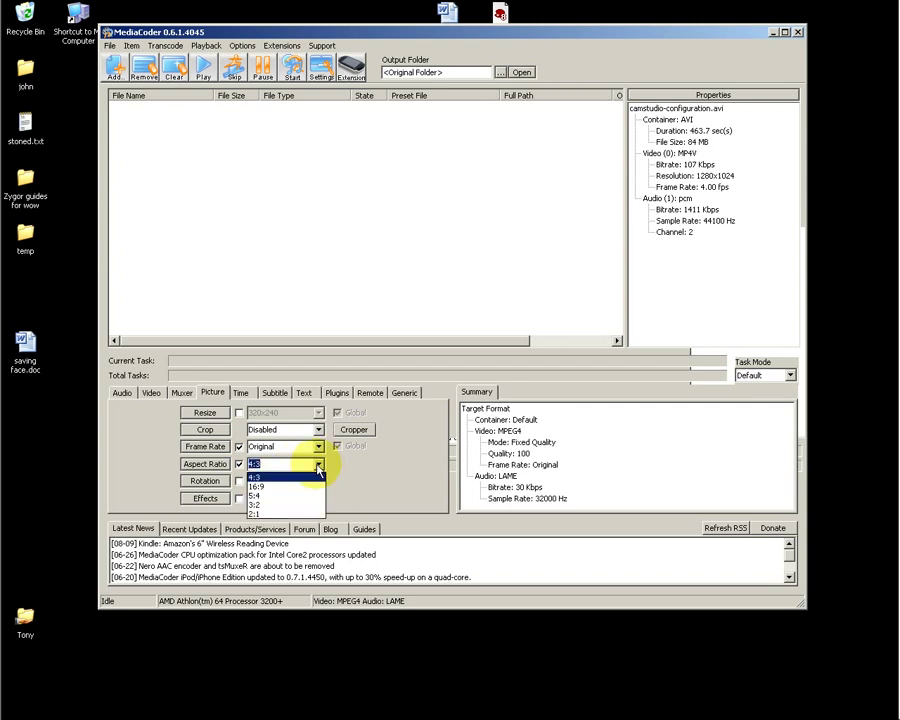
click(318, 464)
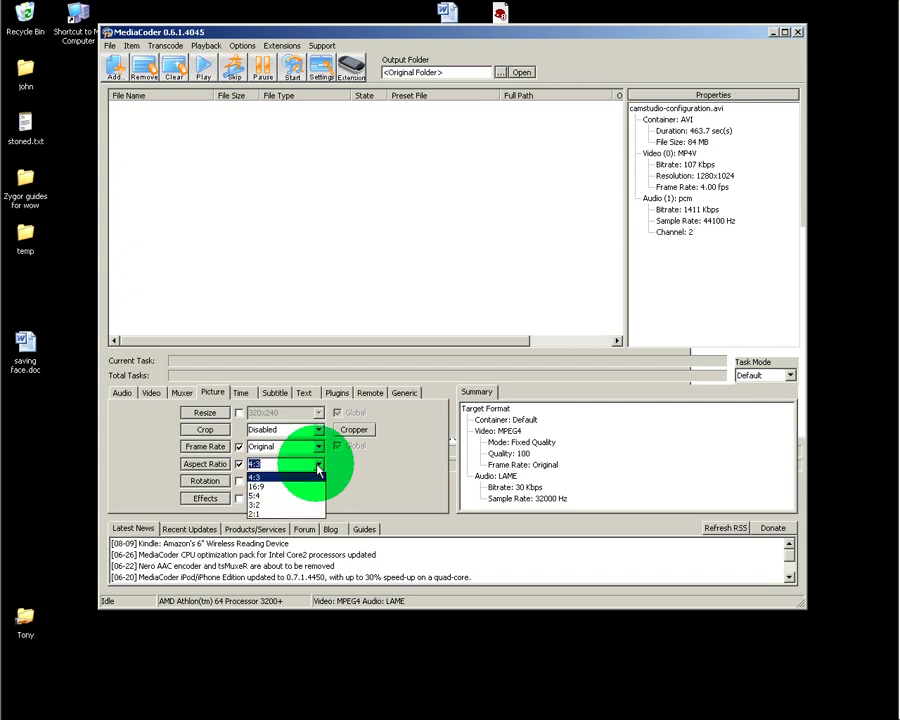
click(239, 464)
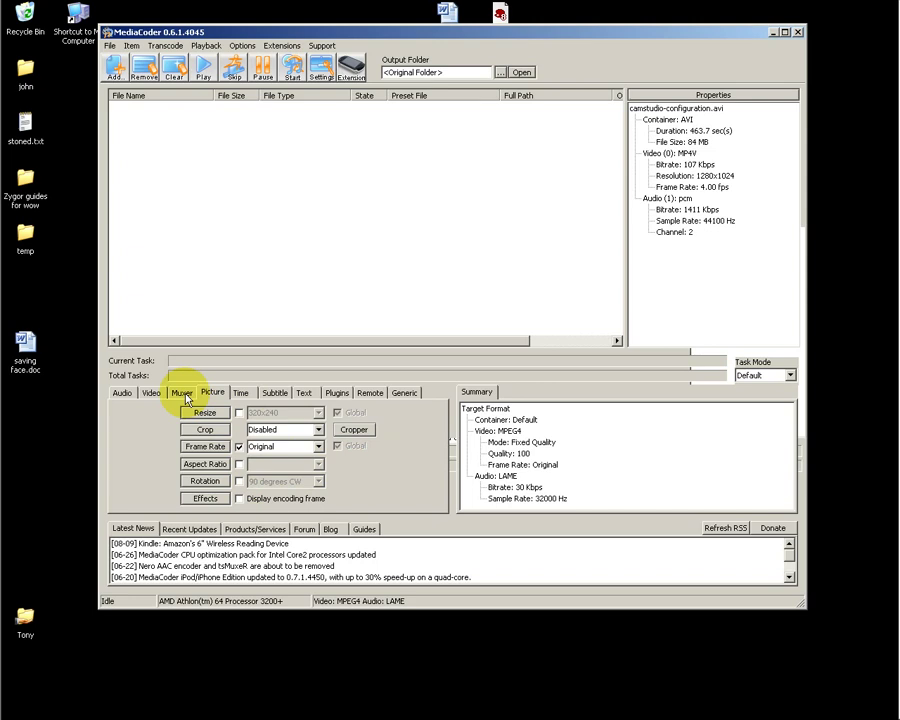
- Review the Muxer, Video and Picture tabs, return to Audio, and shift the window down
click(182, 393)
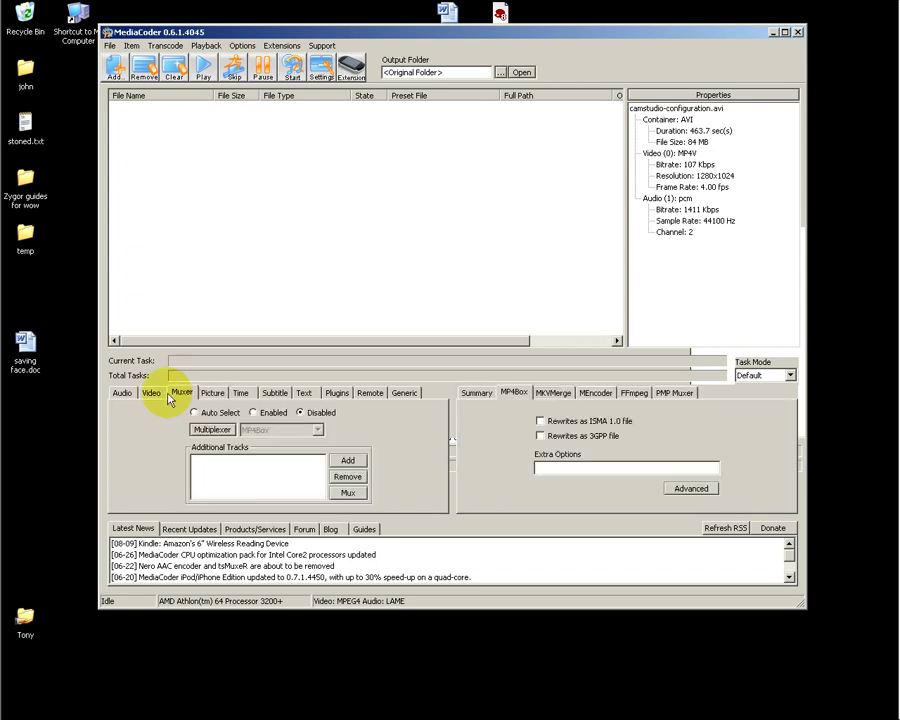
click(151, 392)
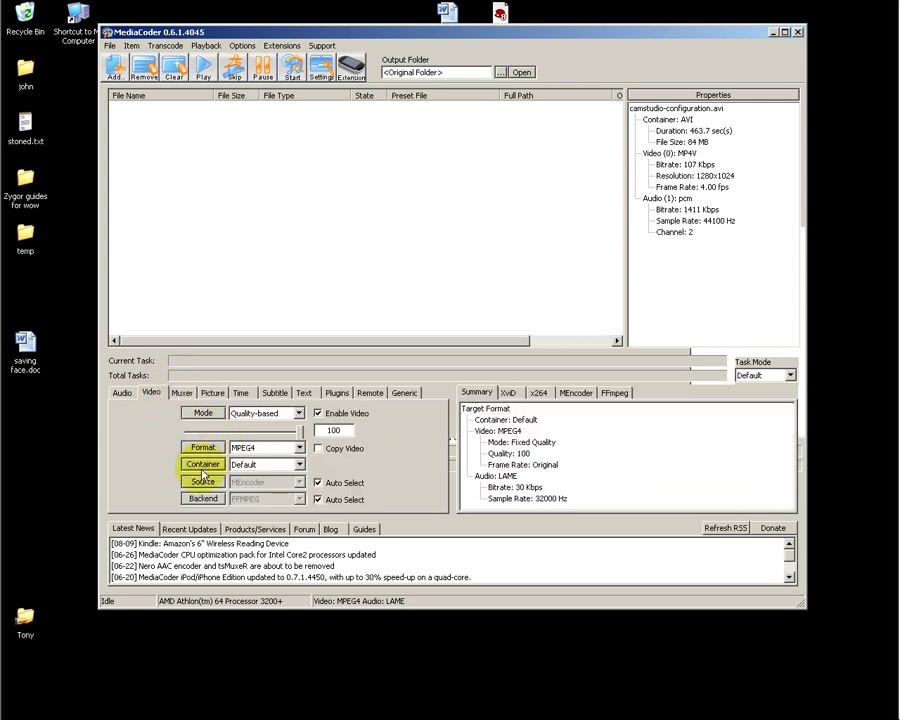
click(222, 396)
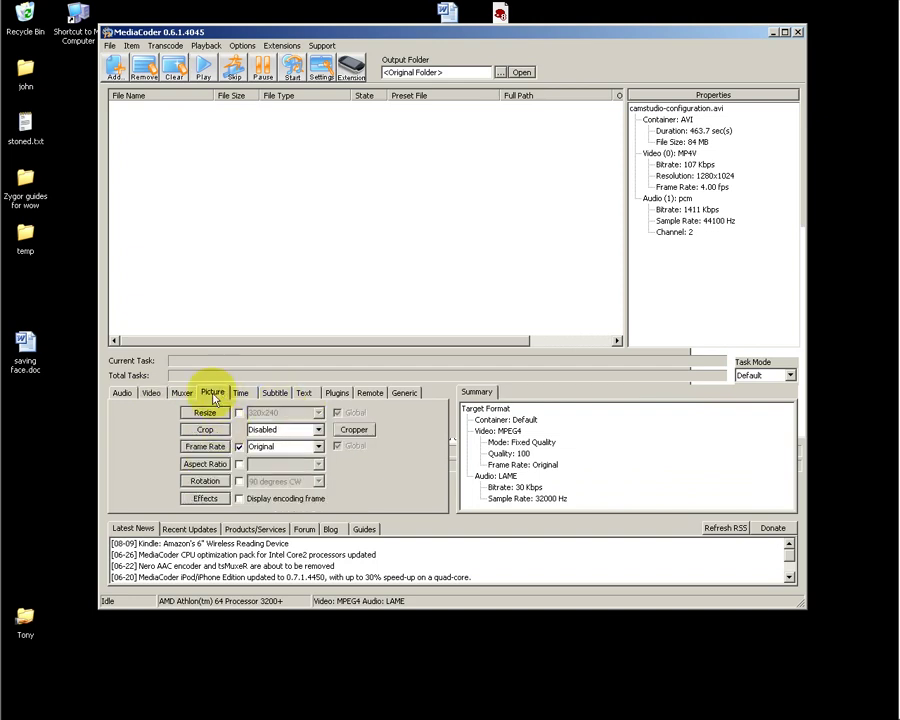
click(151, 393)
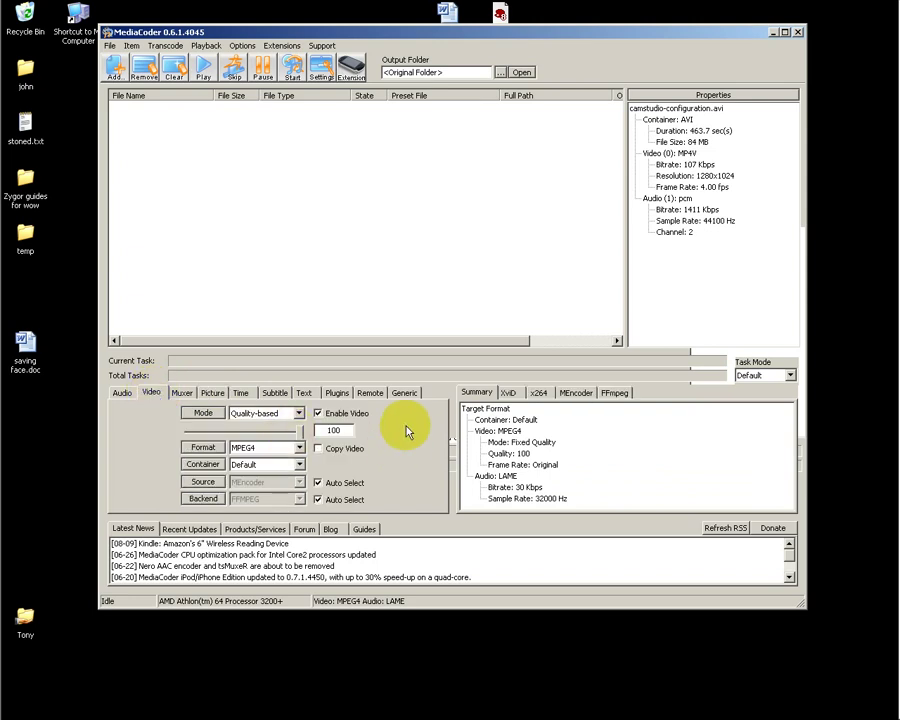
click(122, 392)
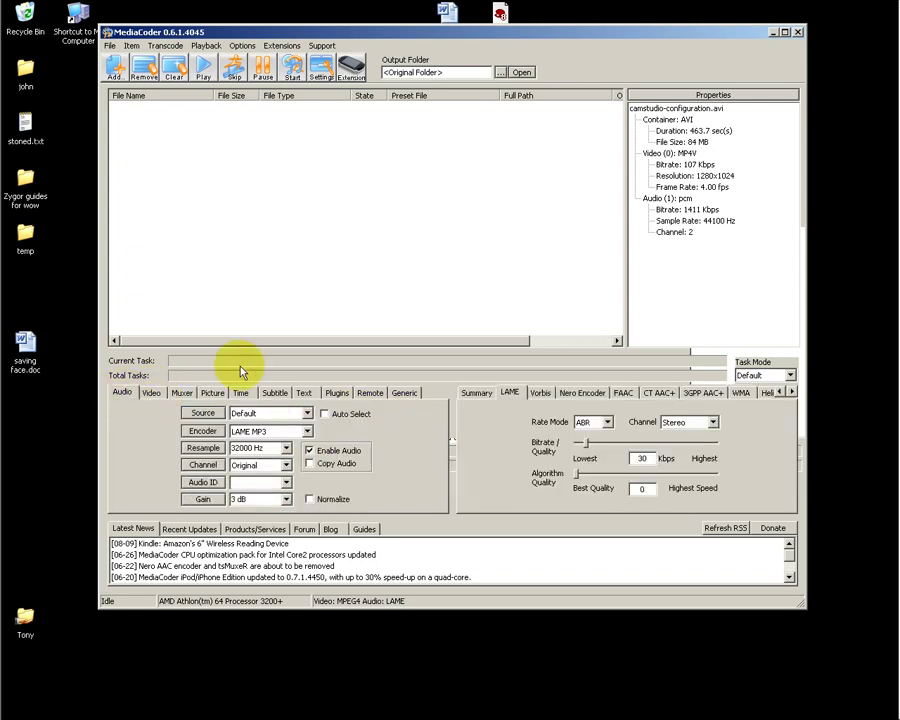
drag(451, 33, 479, 153)
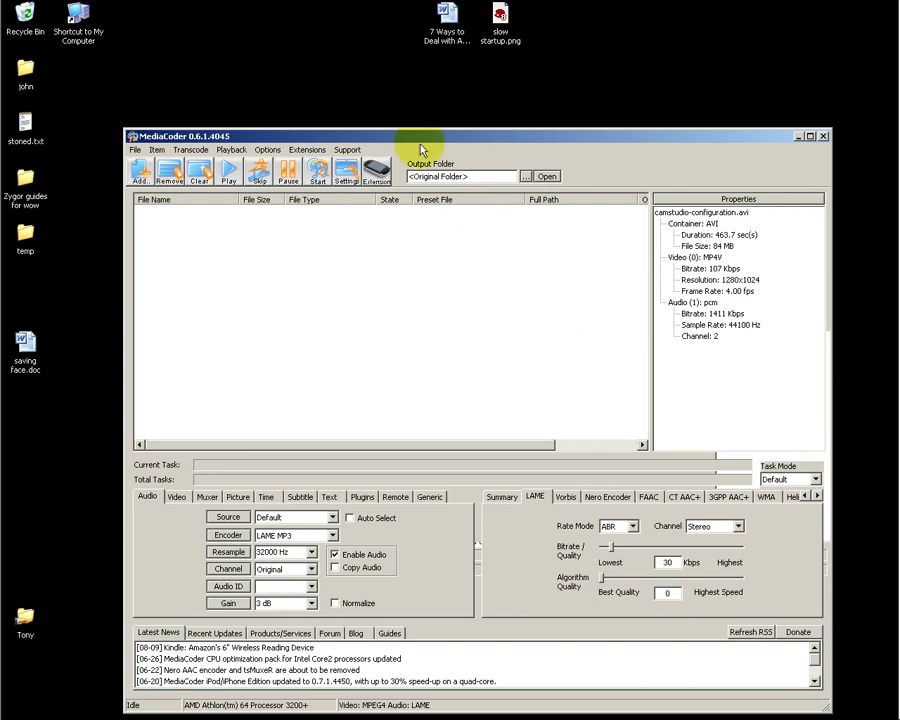
- Drag camstudio-configuration.avi from the files folder into MediaCoder's list, where it shows 22 MB, Ready
drag(425, 140, 483, 142)
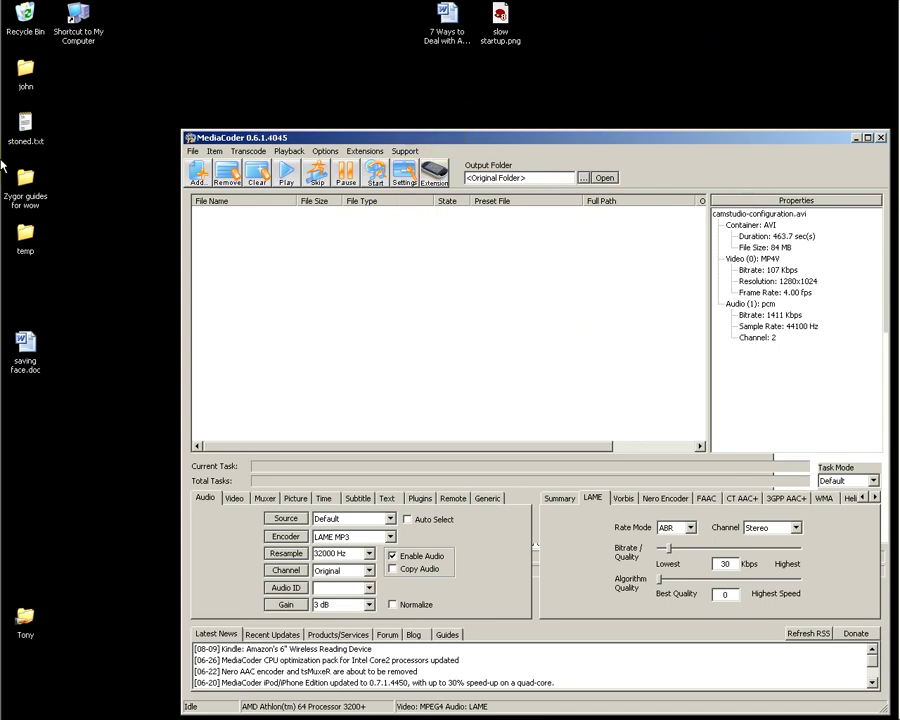
mouse_move(5, 140)
click(70, 166)
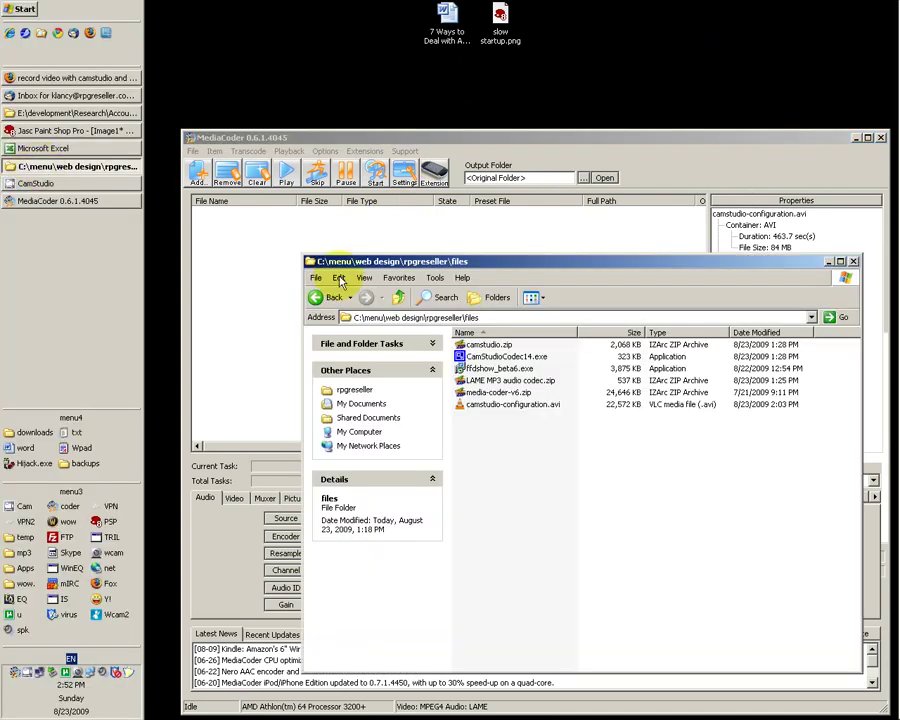
drag(574, 262, 284, 261)
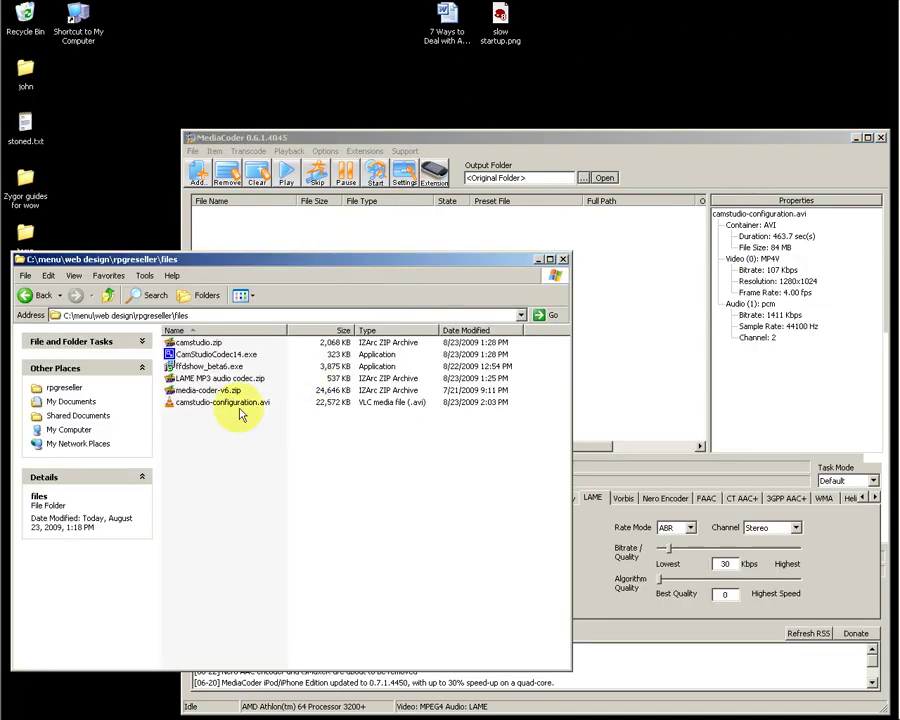
click(205, 403)
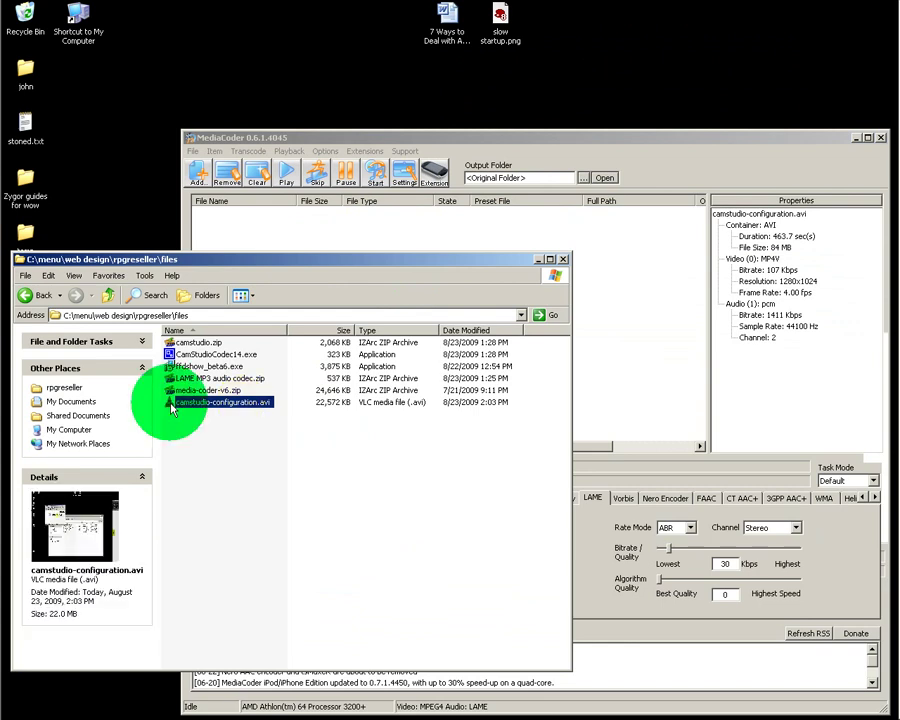
drag(172, 405, 458, 227)
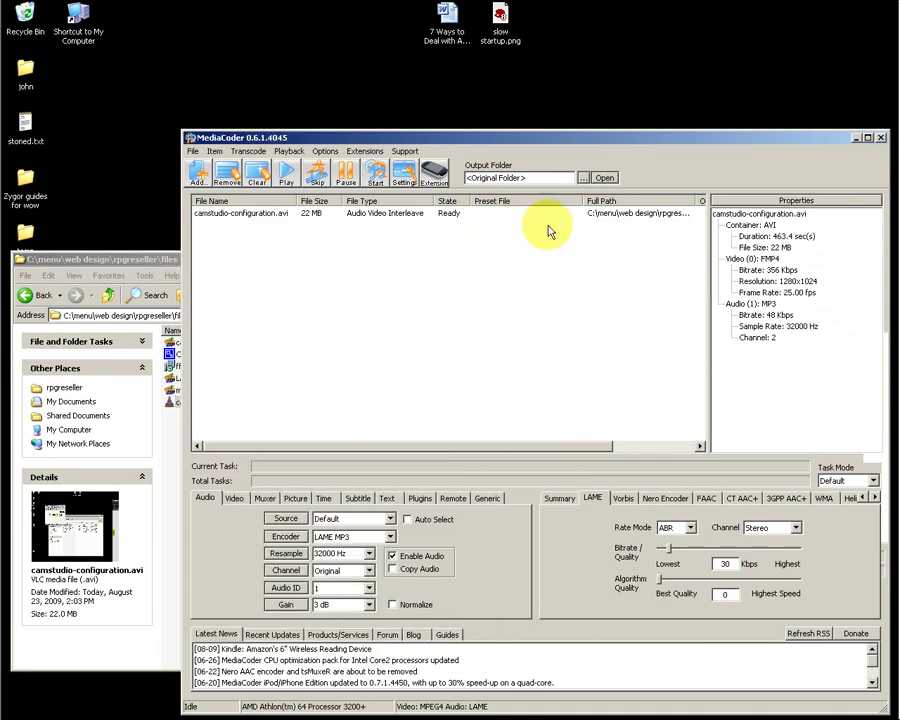
- Change the audio Gain to 10 dB, check the Video tab, and reselect the AVI file
click(368, 605)
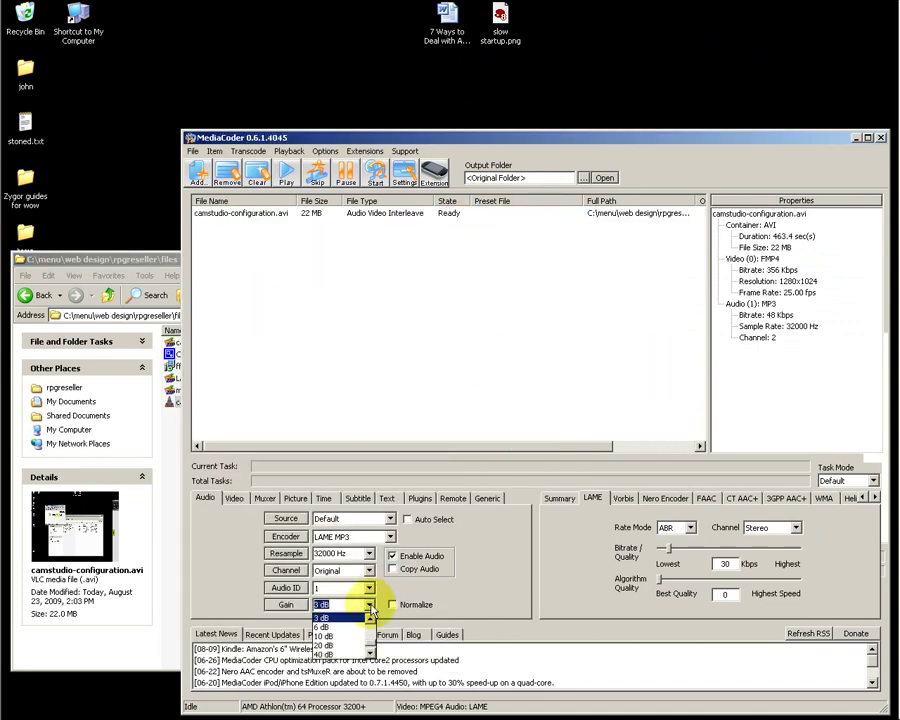
click(330, 627)
click(368, 605)
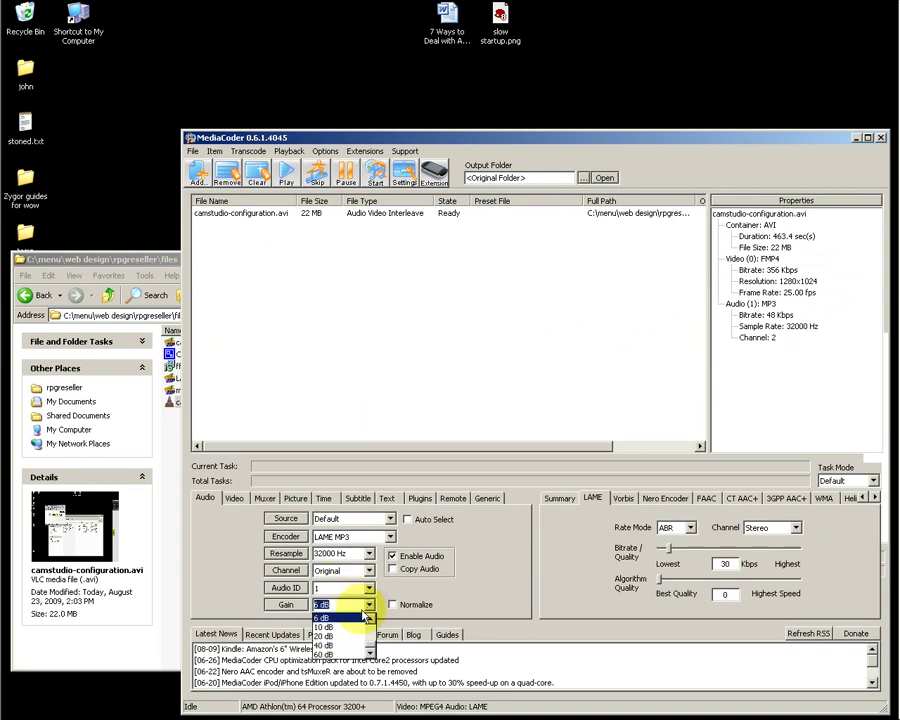
click(363, 615)
click(234, 498)
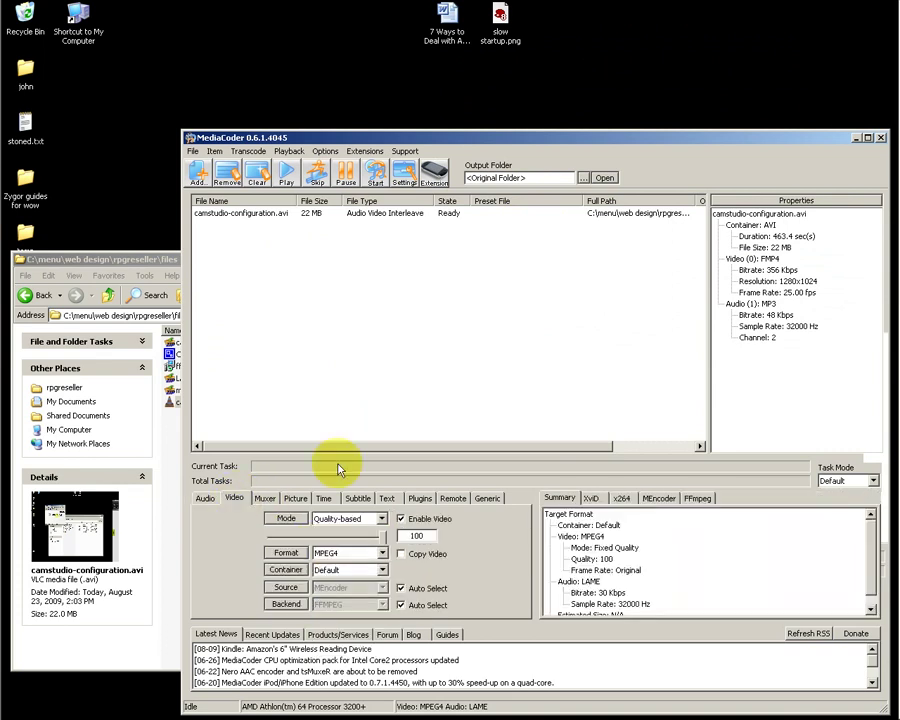
click(400, 430)
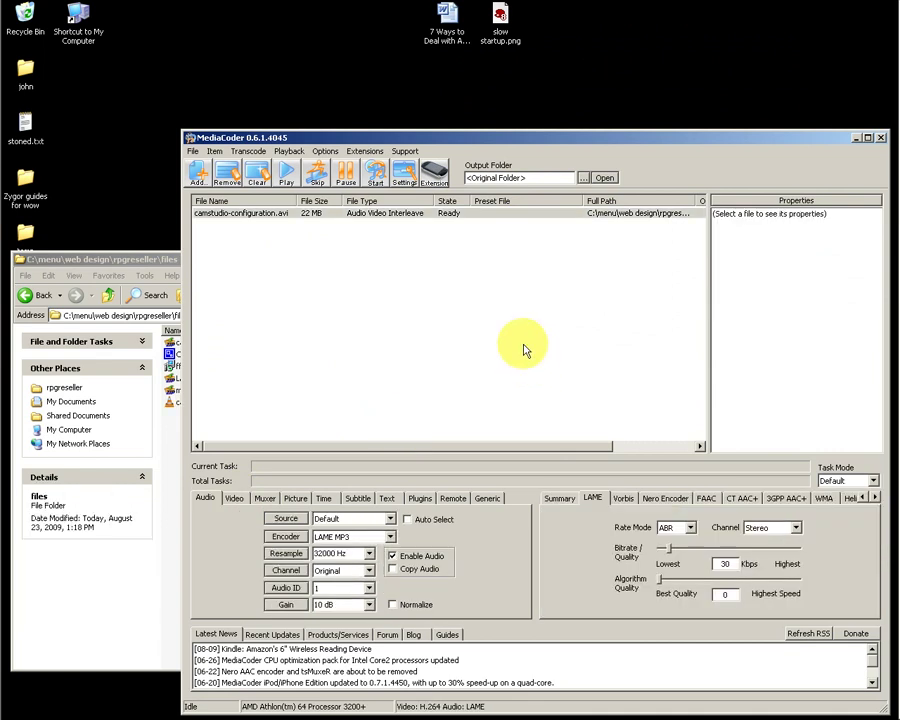
click(530, 213)
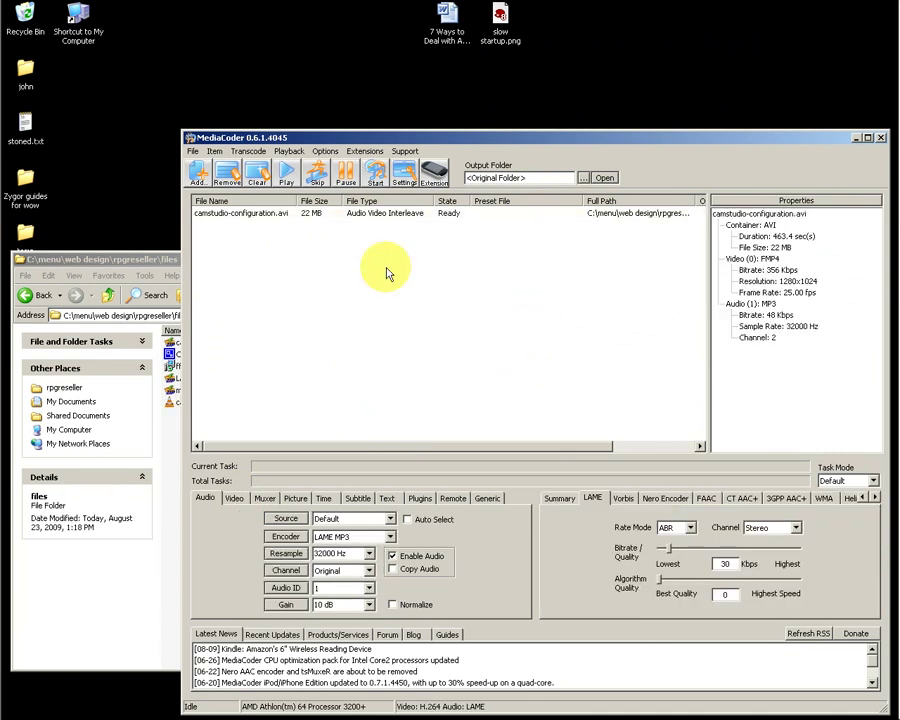
- Start the encode and check statistics: 5.4% done after 59 seconds, about 17 minutes left
click(378, 176)
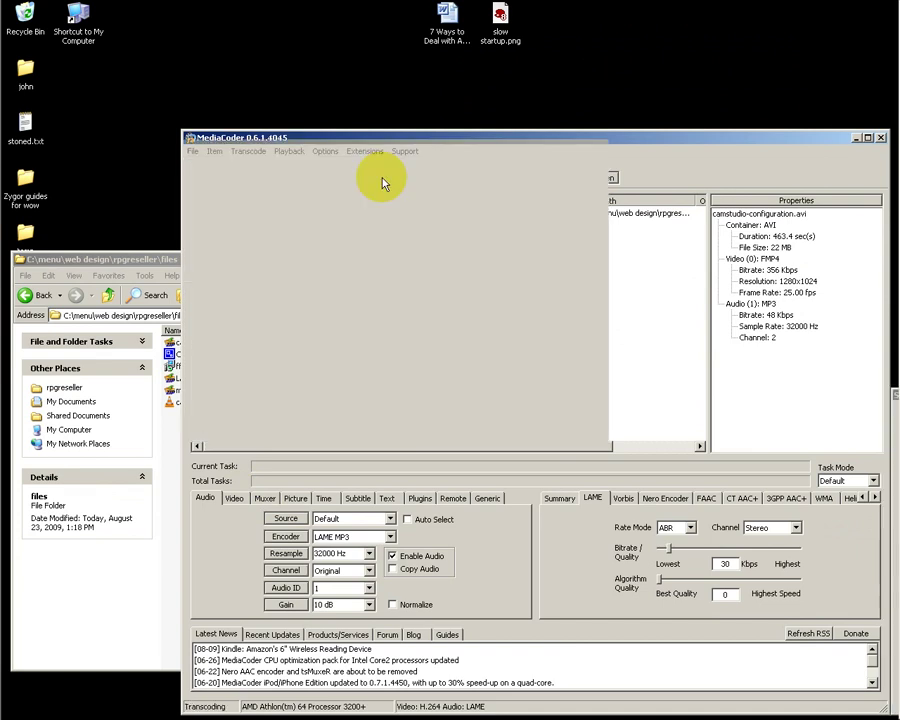
drag(515, 147, 374, 57)
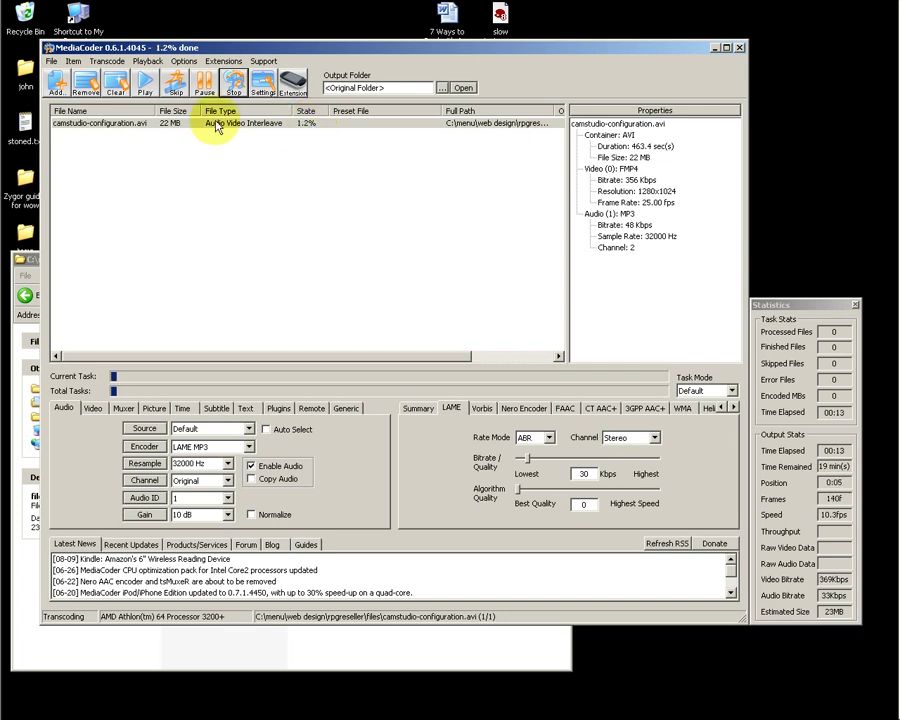
click(167, 125)
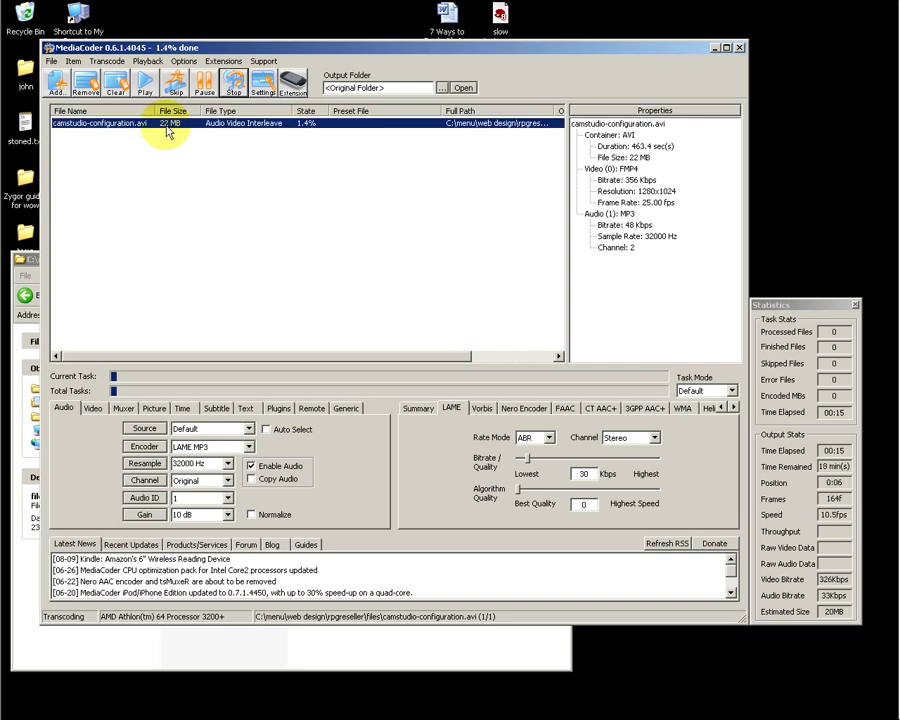
click(802, 472)
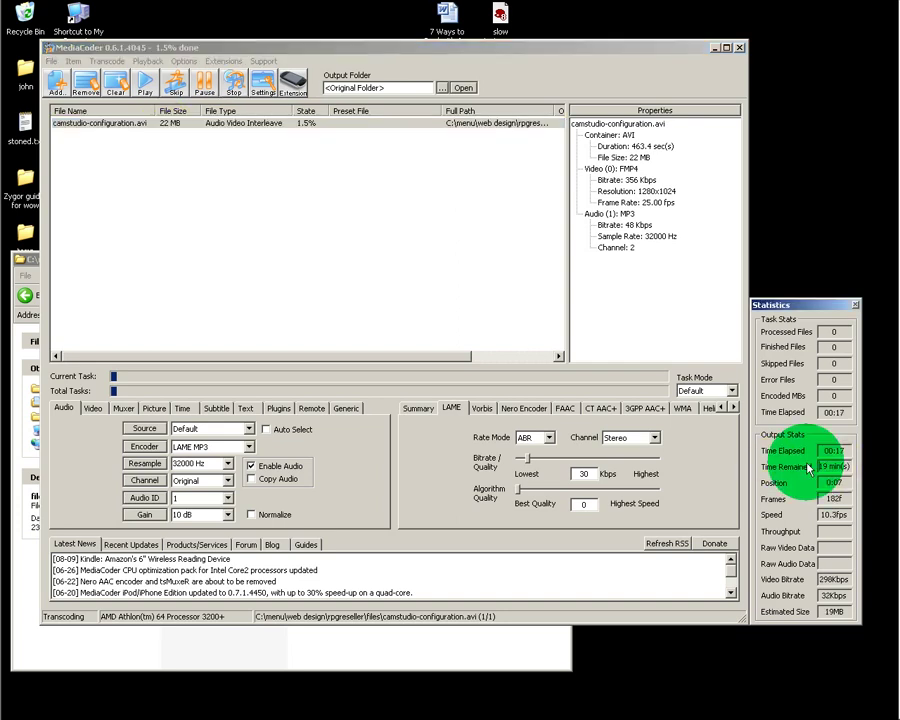
click(816, 462)
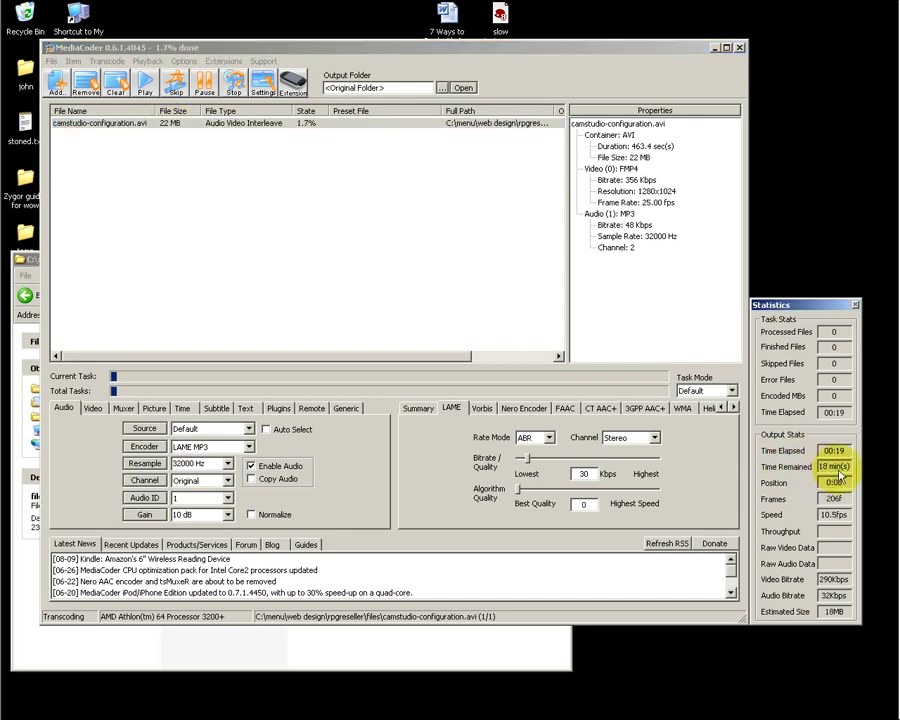
click(314, 198)
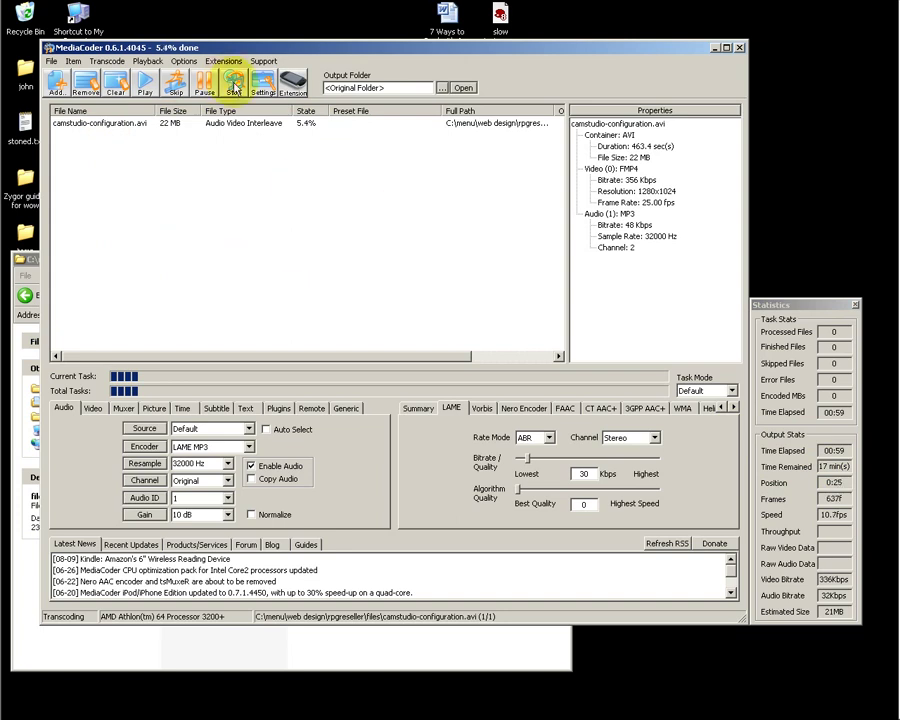
drag(251, 47, 272, 24)
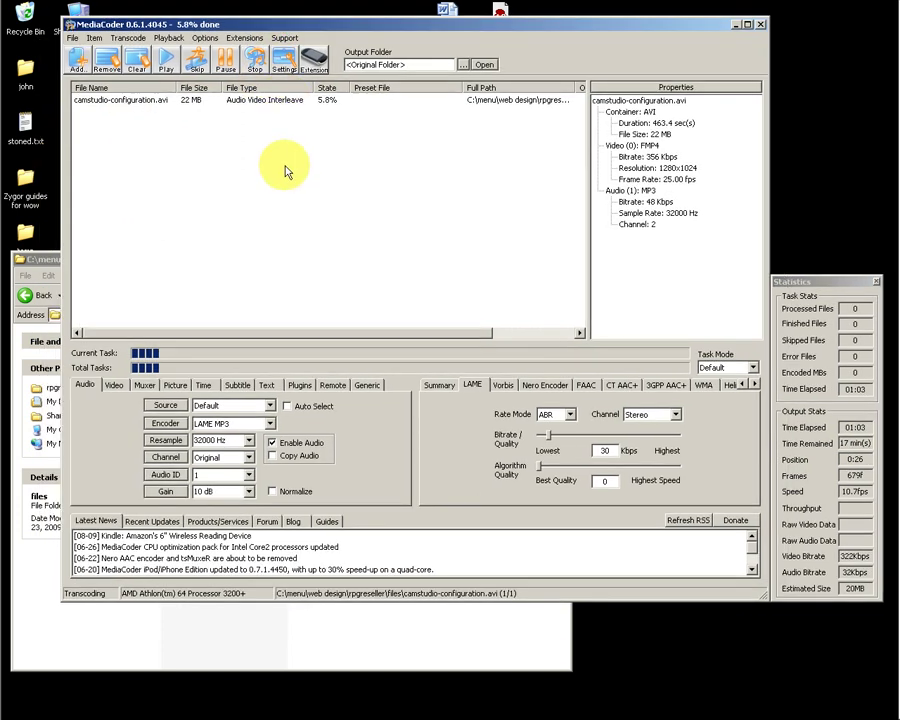